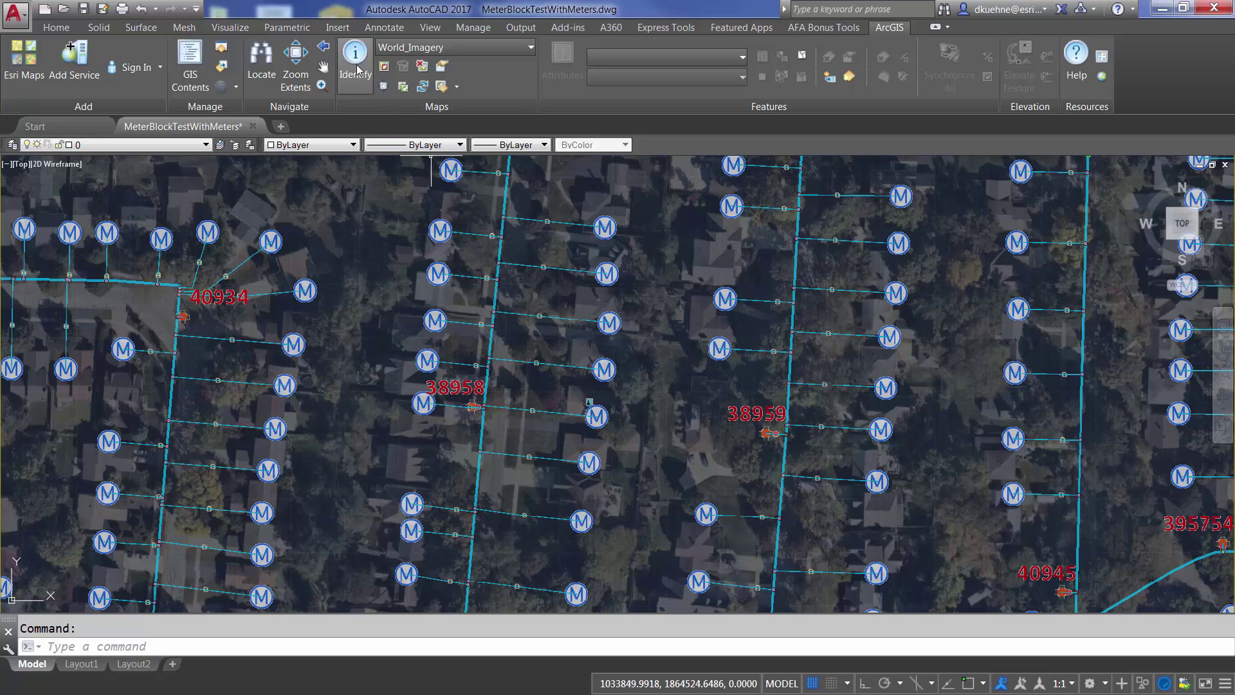
- Open the ESRI_Meters_Water block definition in the Block Editor
click(337, 29)
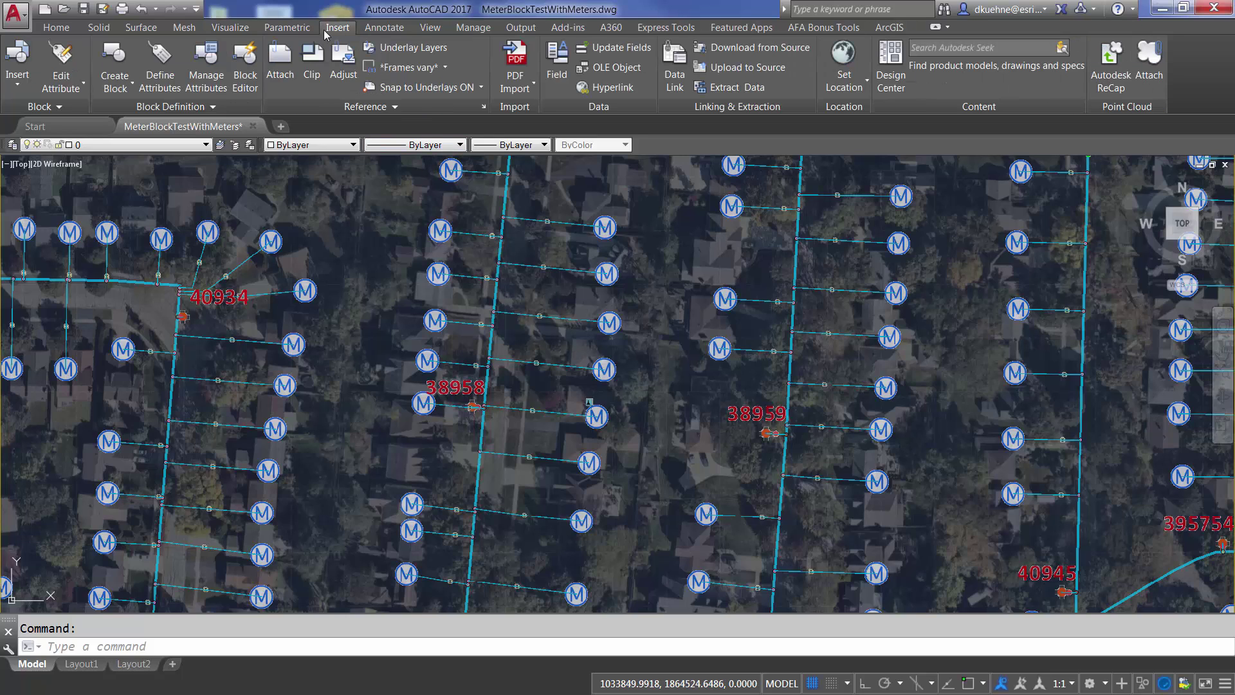
click(246, 64)
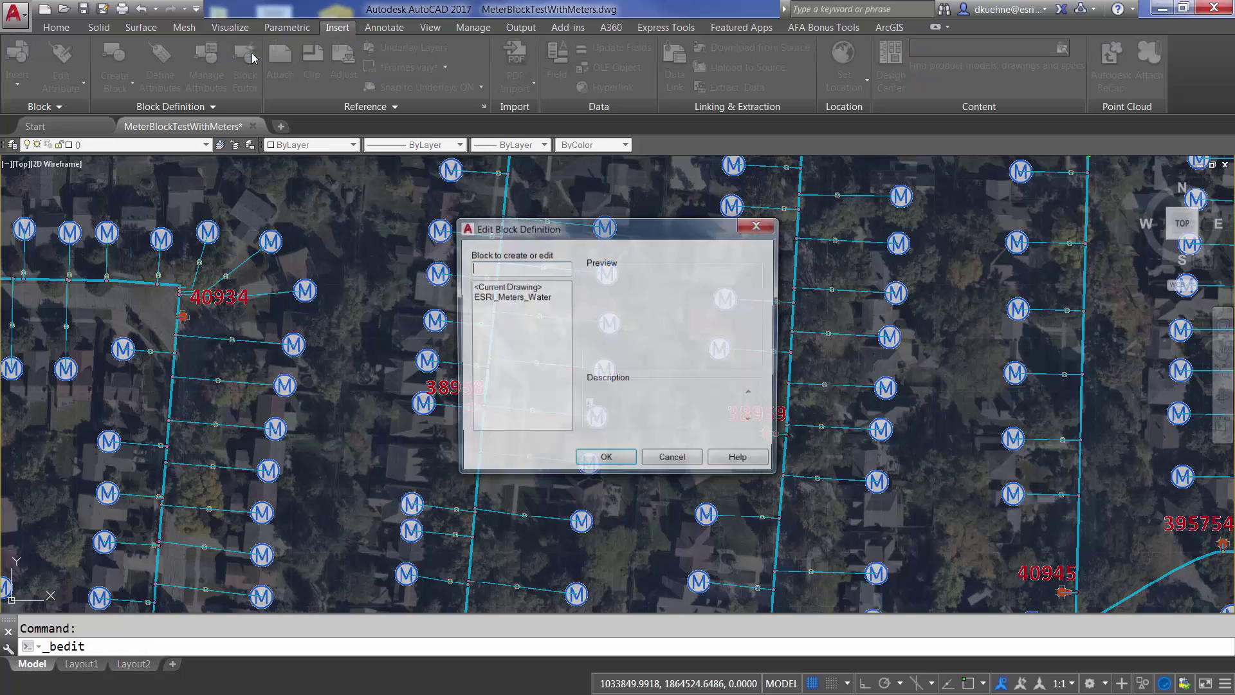
click(494, 297)
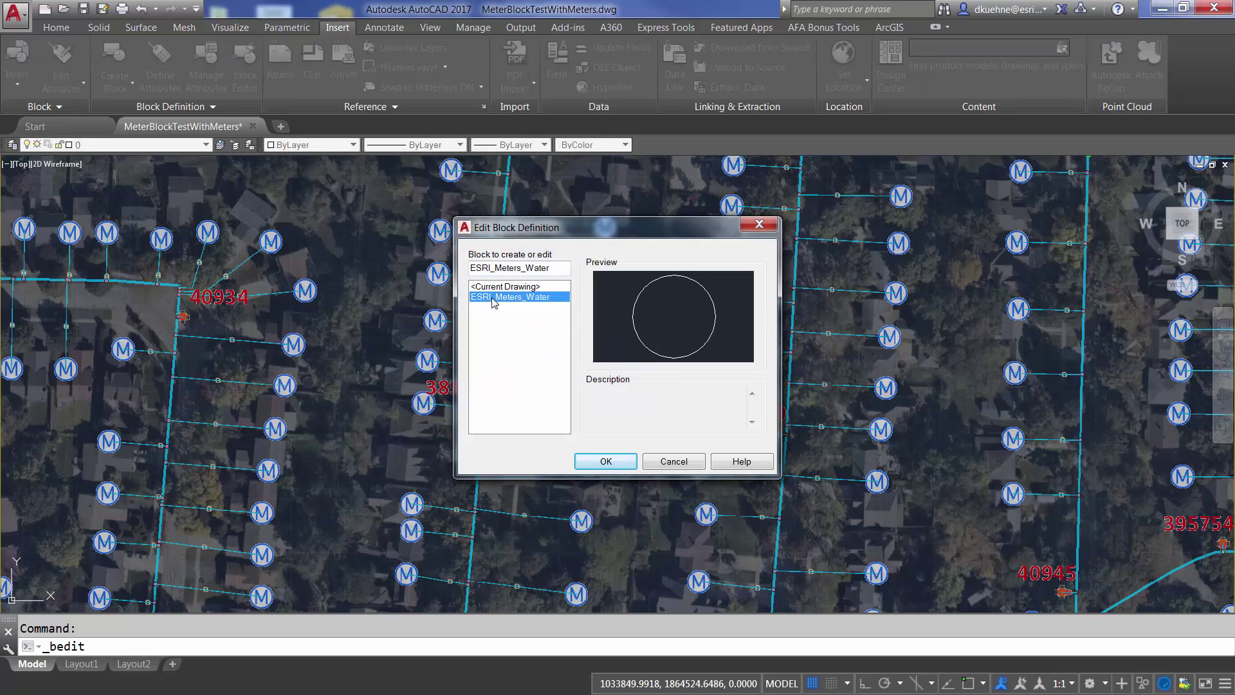
double_click(494, 298)
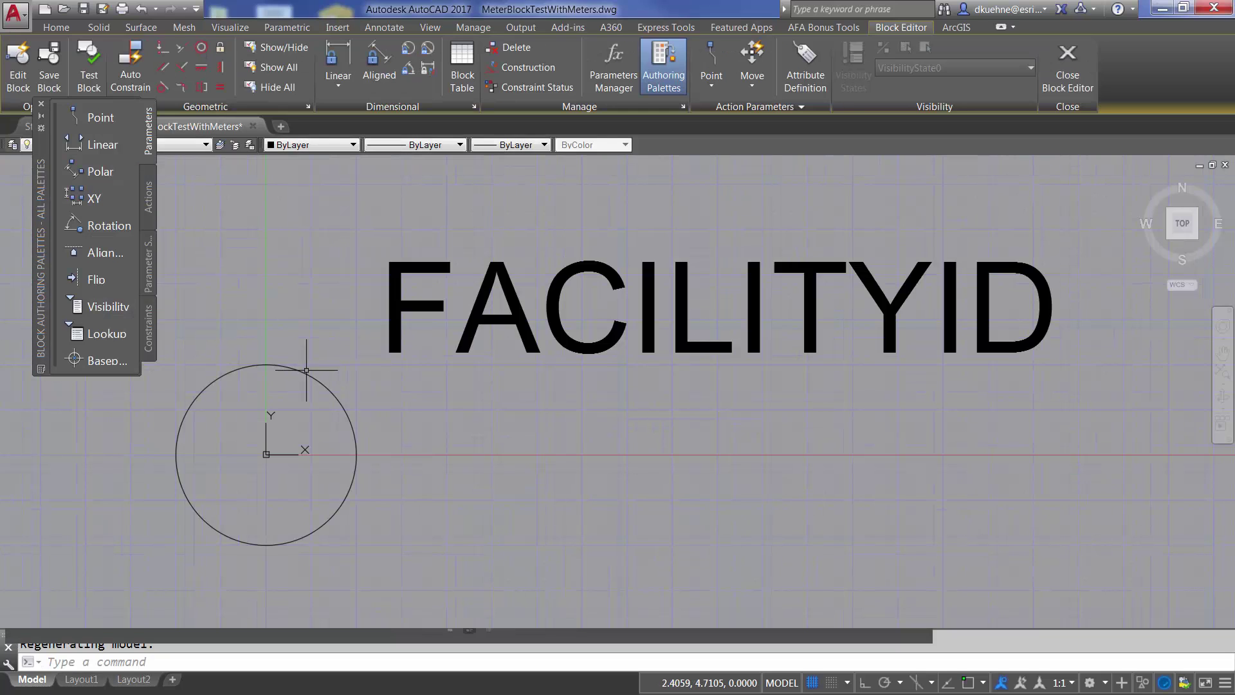
- Examine the properties of the FACILITYID attribute definition, checking its tag, and close the Block Editor
key(Escape)
right_click(393, 312)
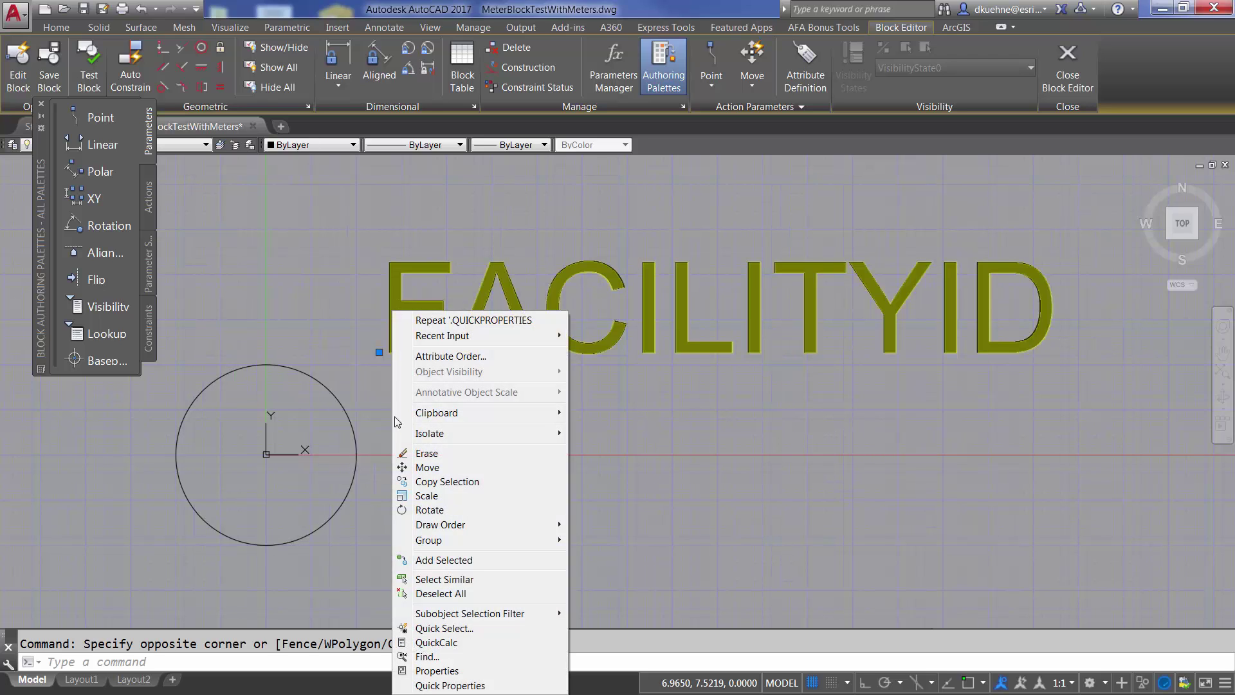
click(437, 671)
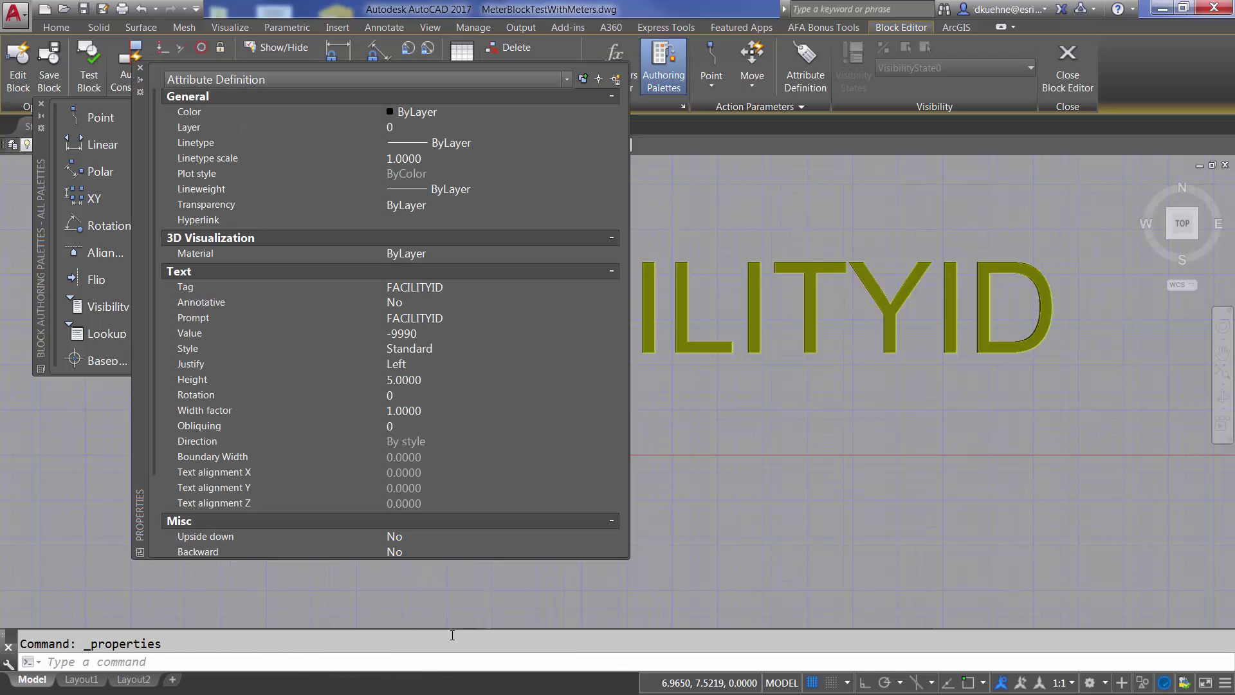
click(404, 288)
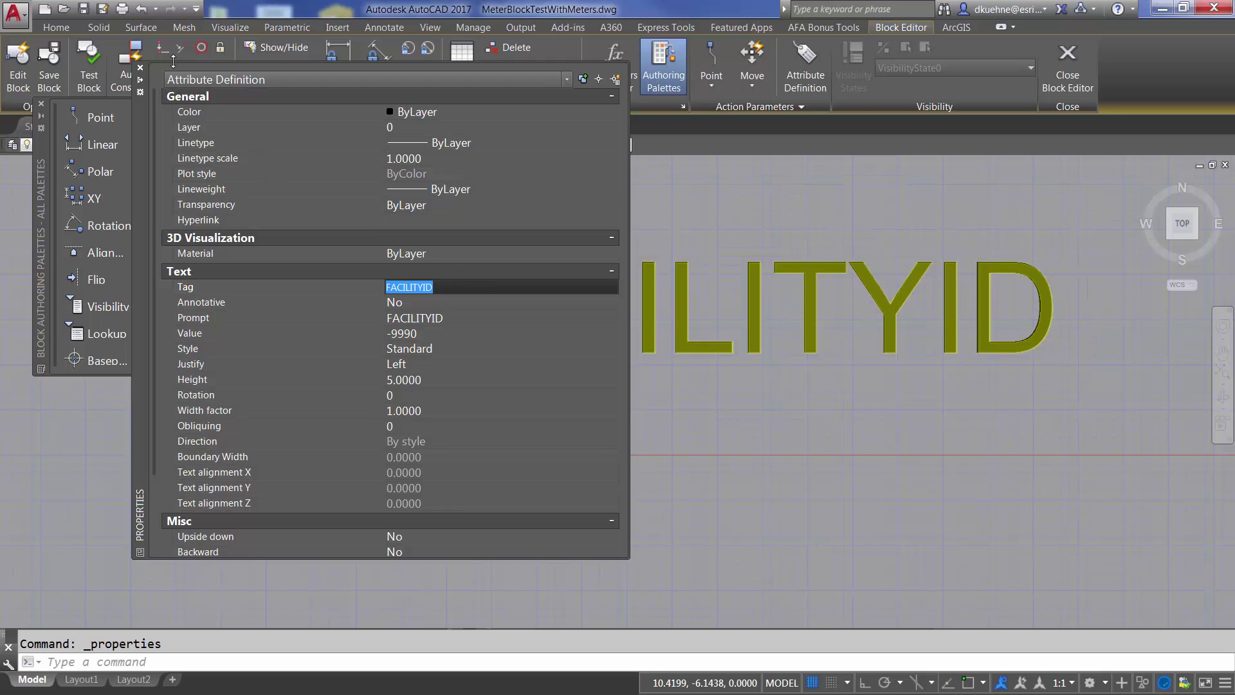
click(141, 67)
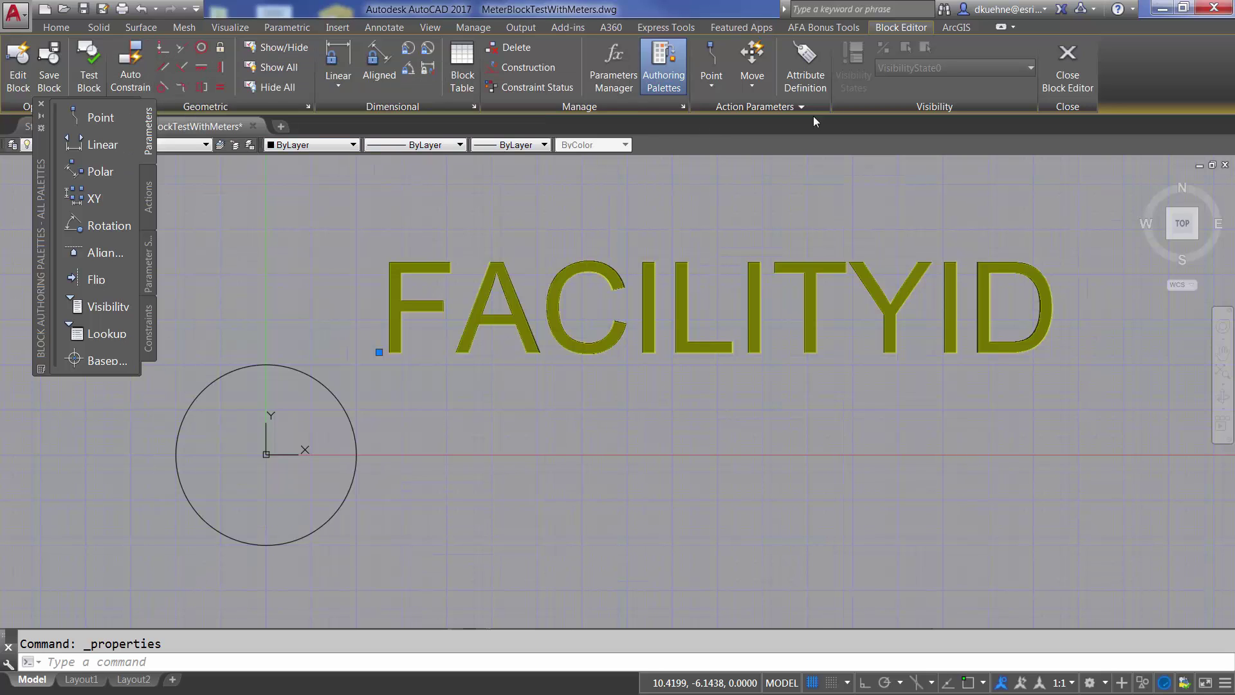
click(1062, 87)
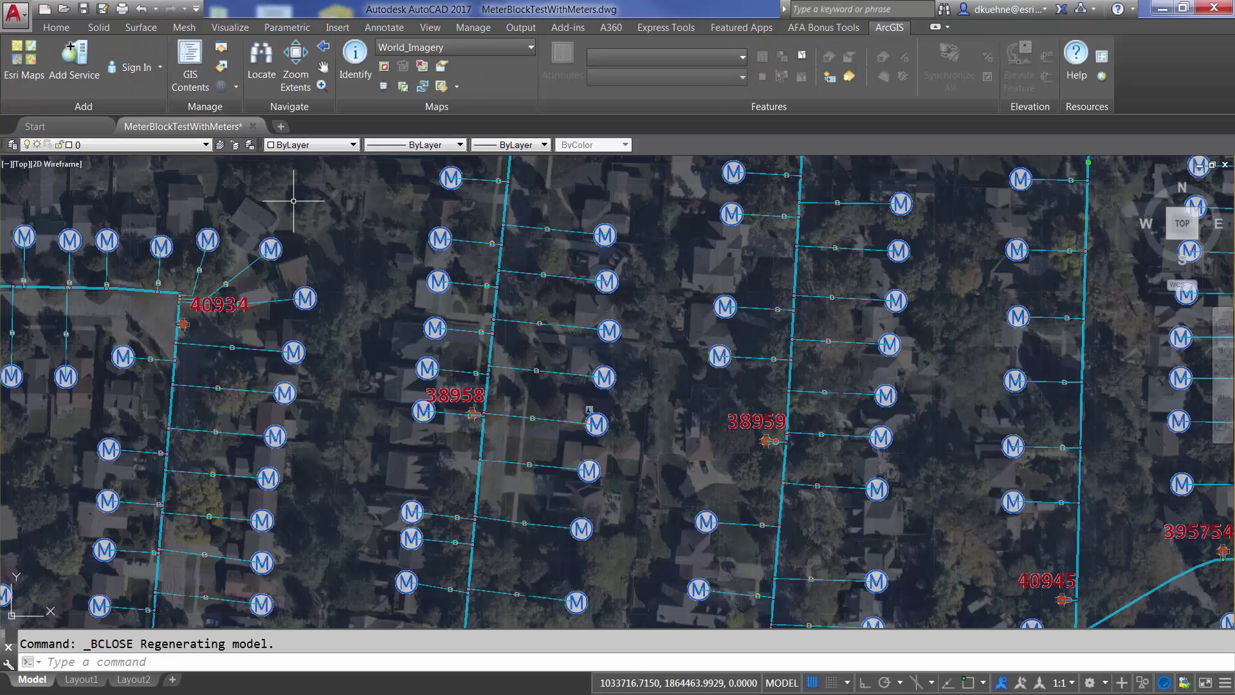
- Connect to the GIS server and select the Meters layer of the Water feature service
click(89, 54)
double_click(395, 295)
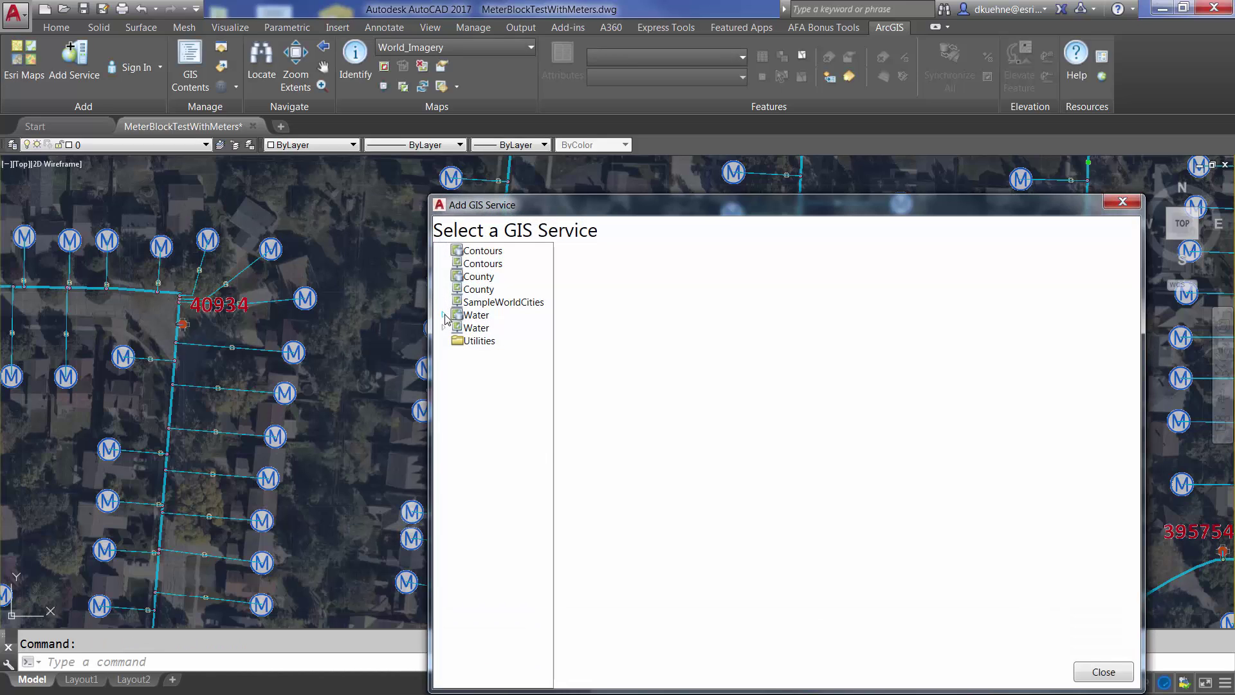
click(444, 315)
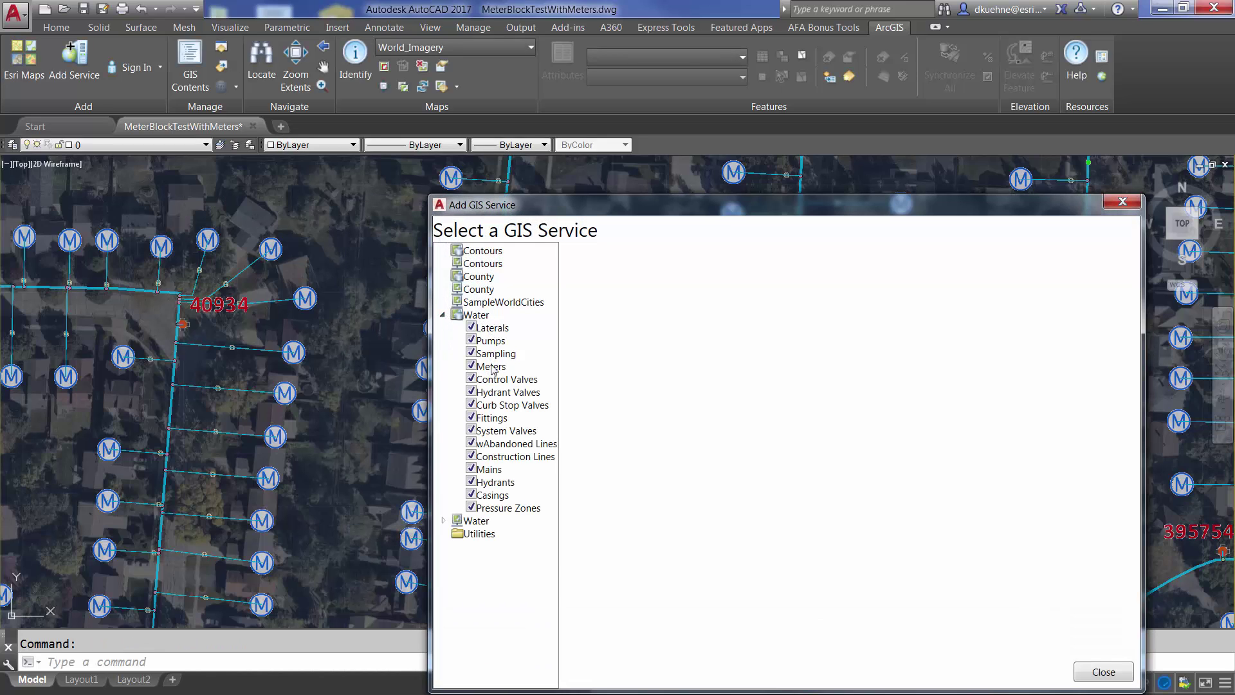
click(491, 366)
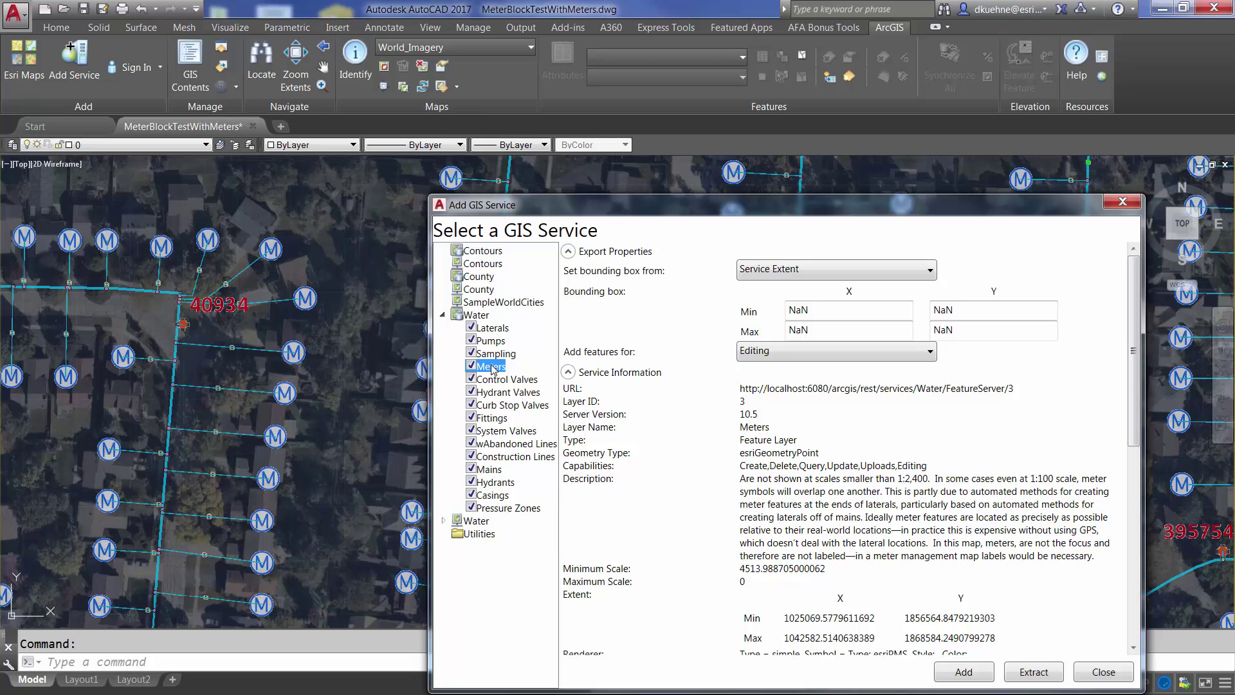
- Set the bounding box from Current View and add the Meters layer to the drawing for editing
click(899, 280)
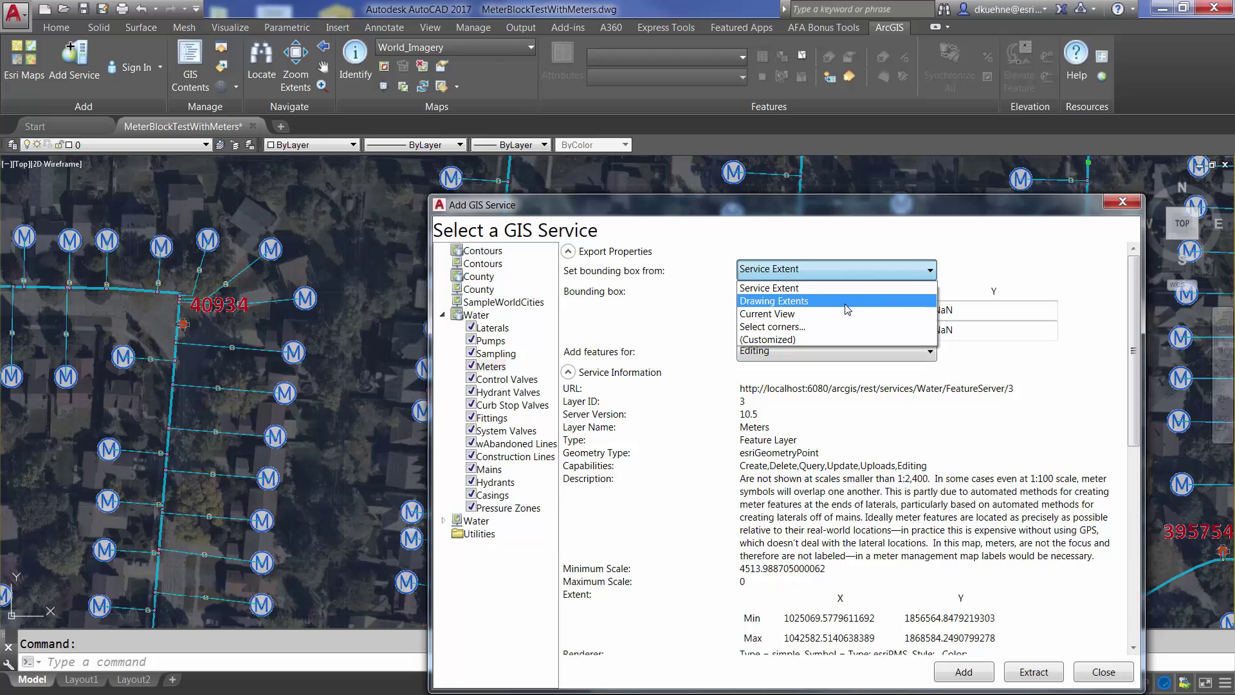
click(813, 315)
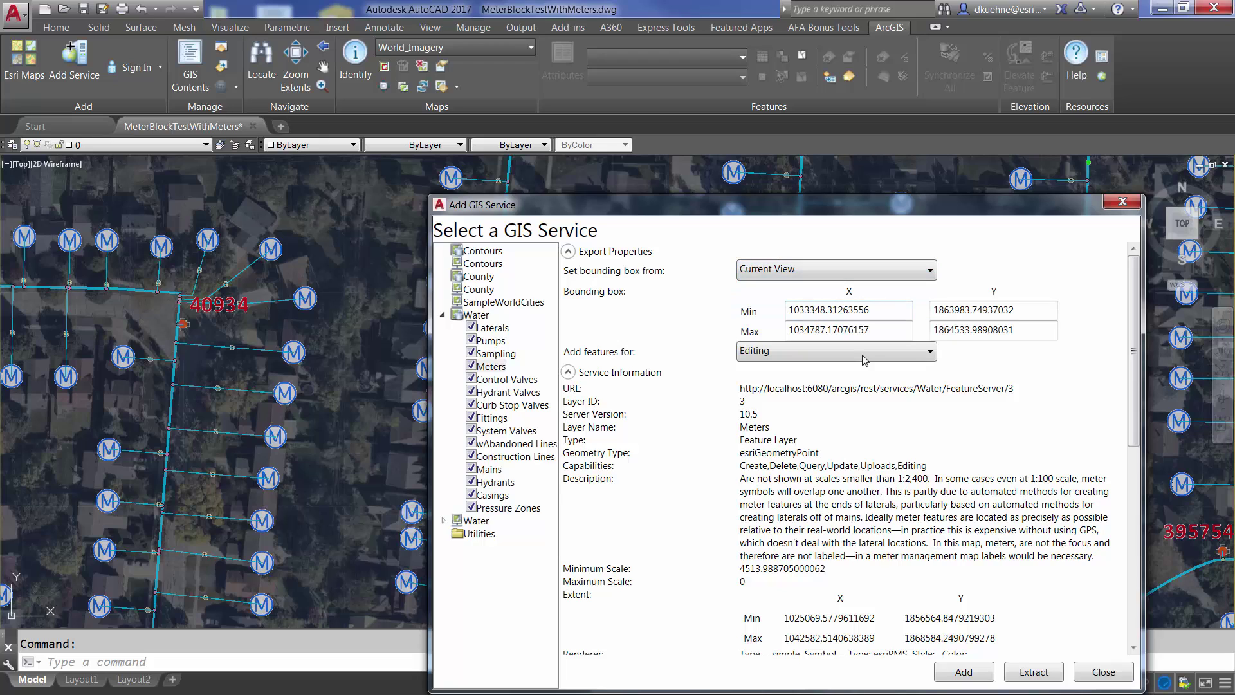
click(954, 671)
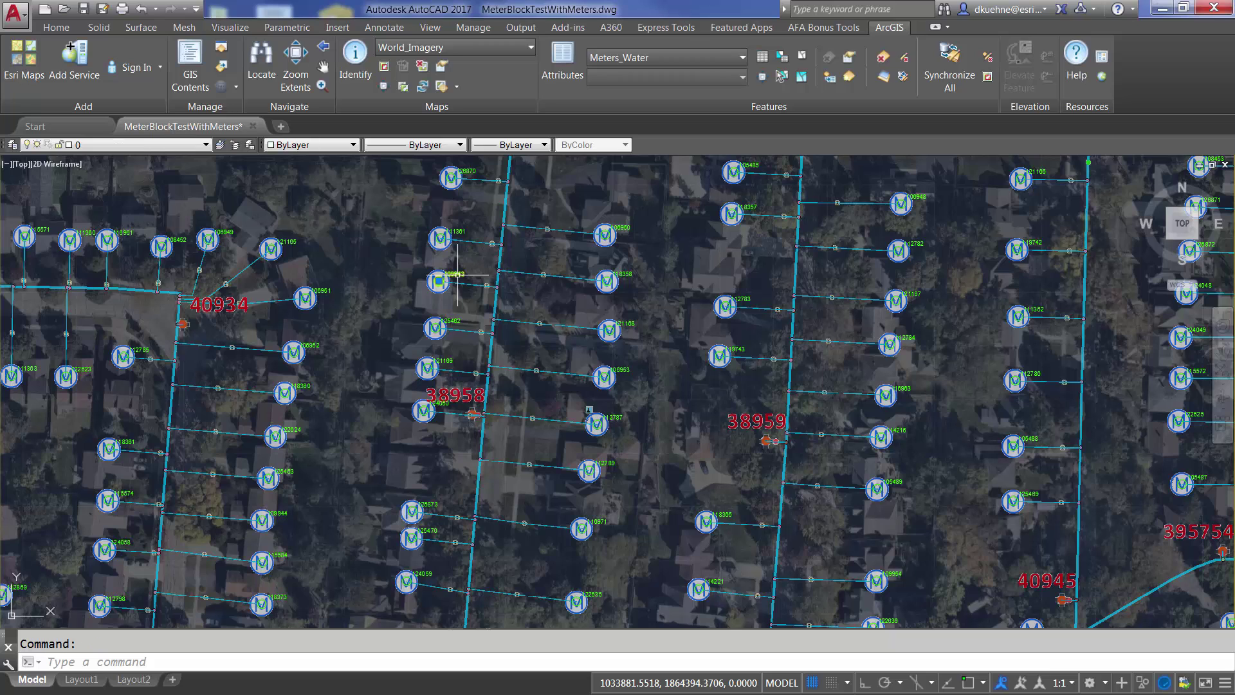
- Set the FACILITYID block attribute of meter 109943 to 109943-22 in the Enhanced Attribute Editor
double_click(458, 275)
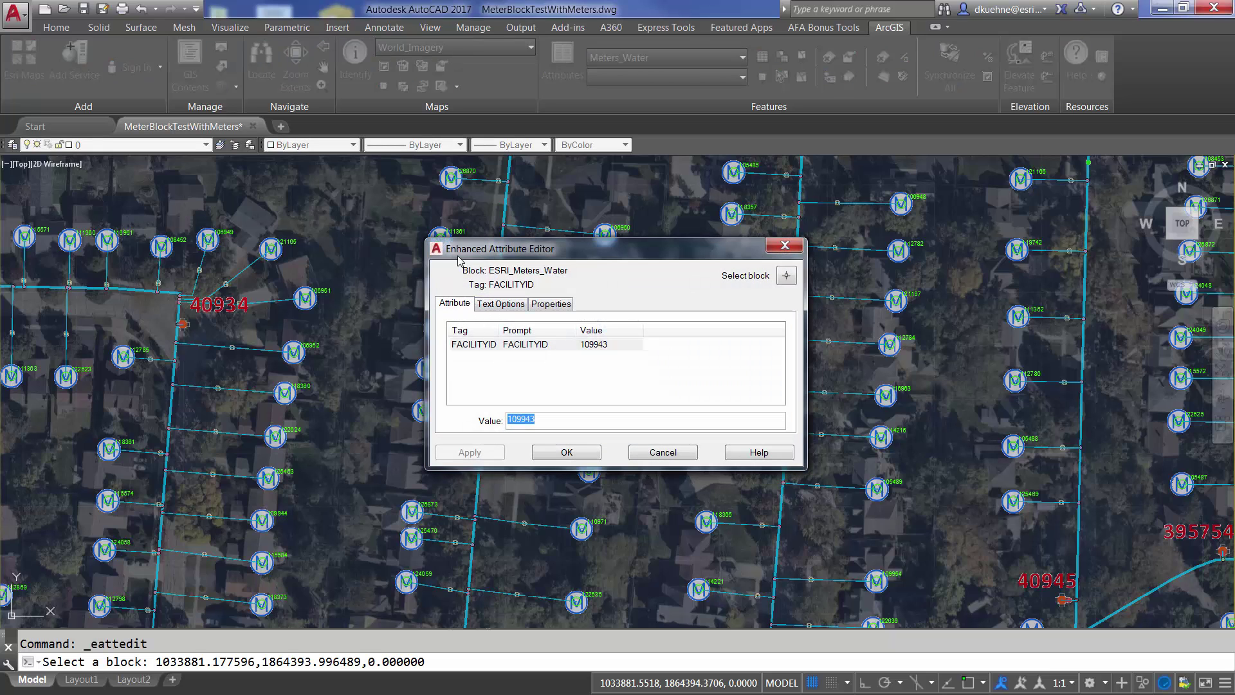
click(599, 347)
click(539, 422)
text(-22)
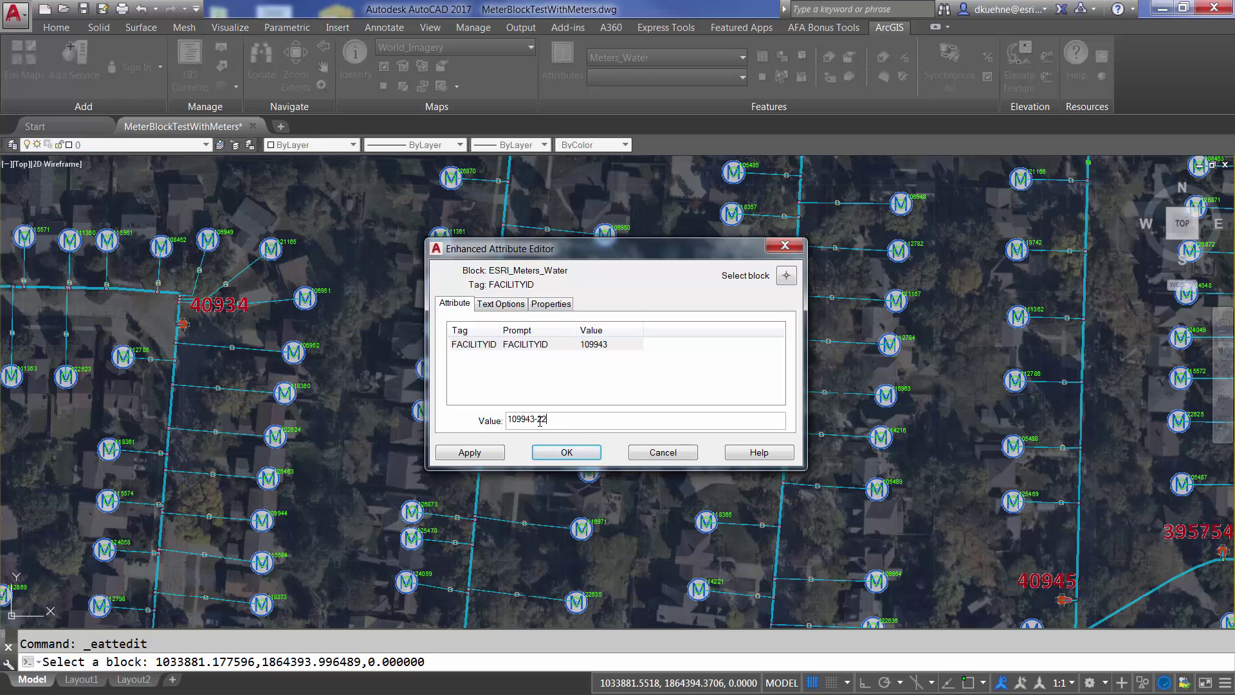
click(550, 454)
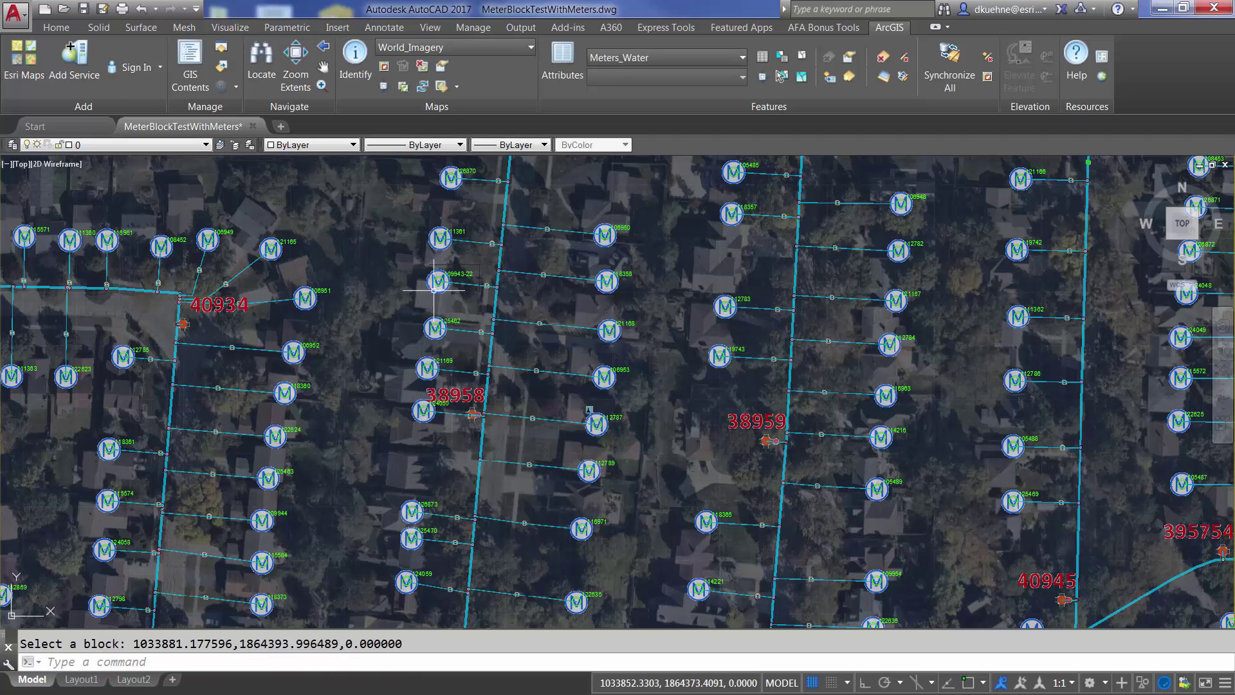
- Change the FACILITYID of the 109943-22 meter to 109943-23 in its Meters_Water feature attributes
scroll(460, 279, up, 4)
scroll(484, 295, up, 2)
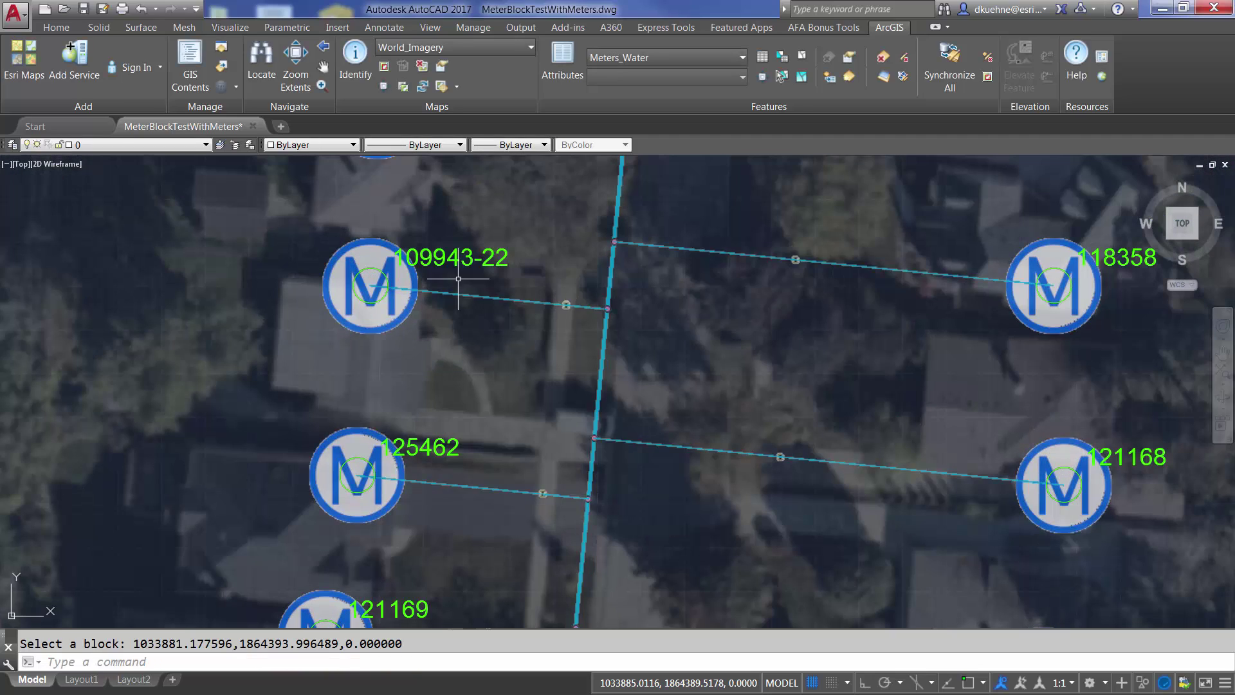
scroll(476, 344, down, 2)
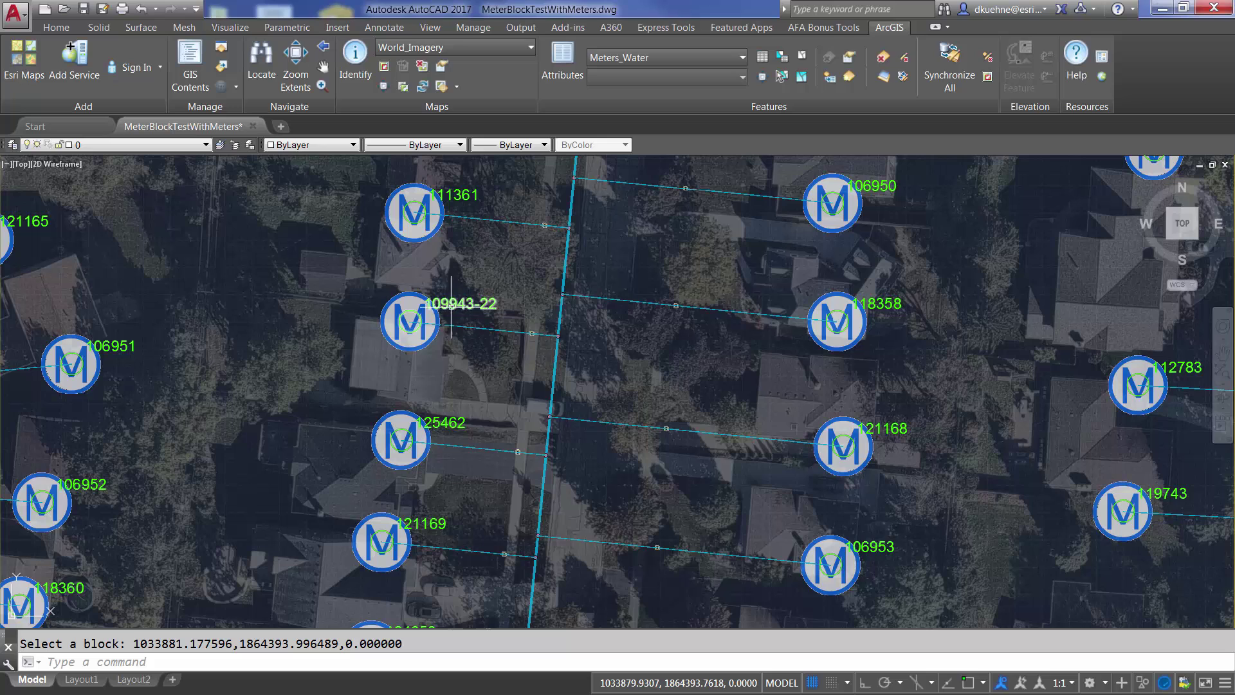
click(409, 322)
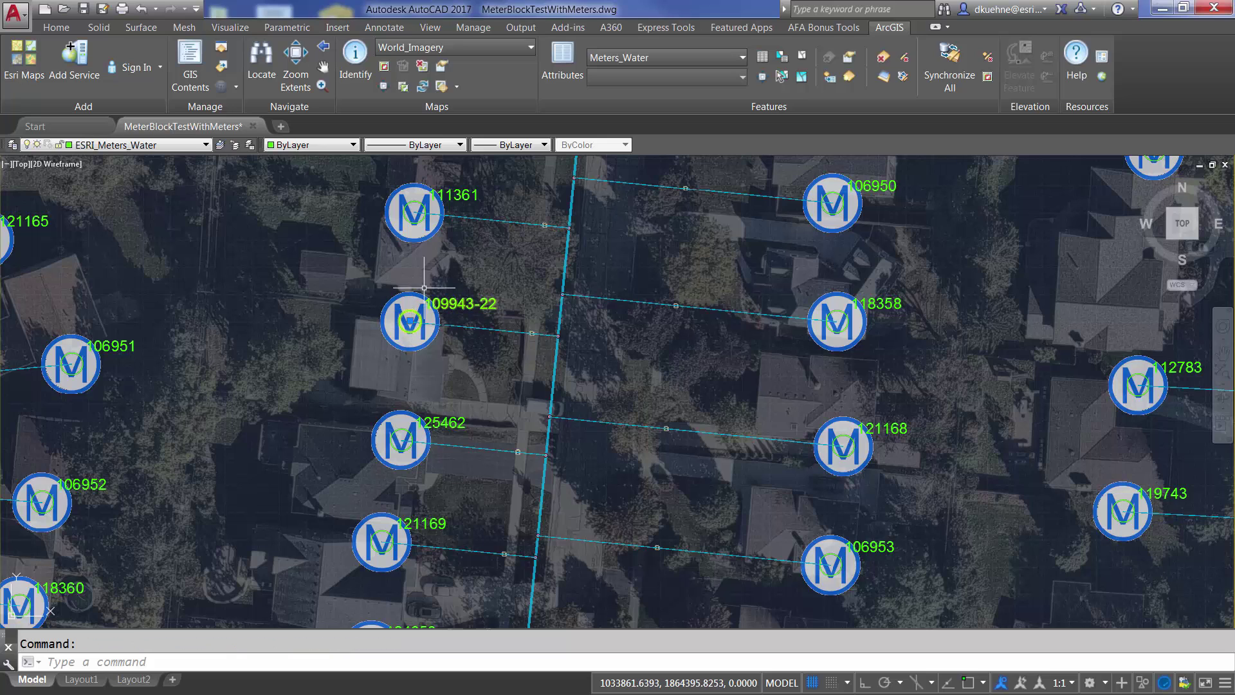
click(558, 52)
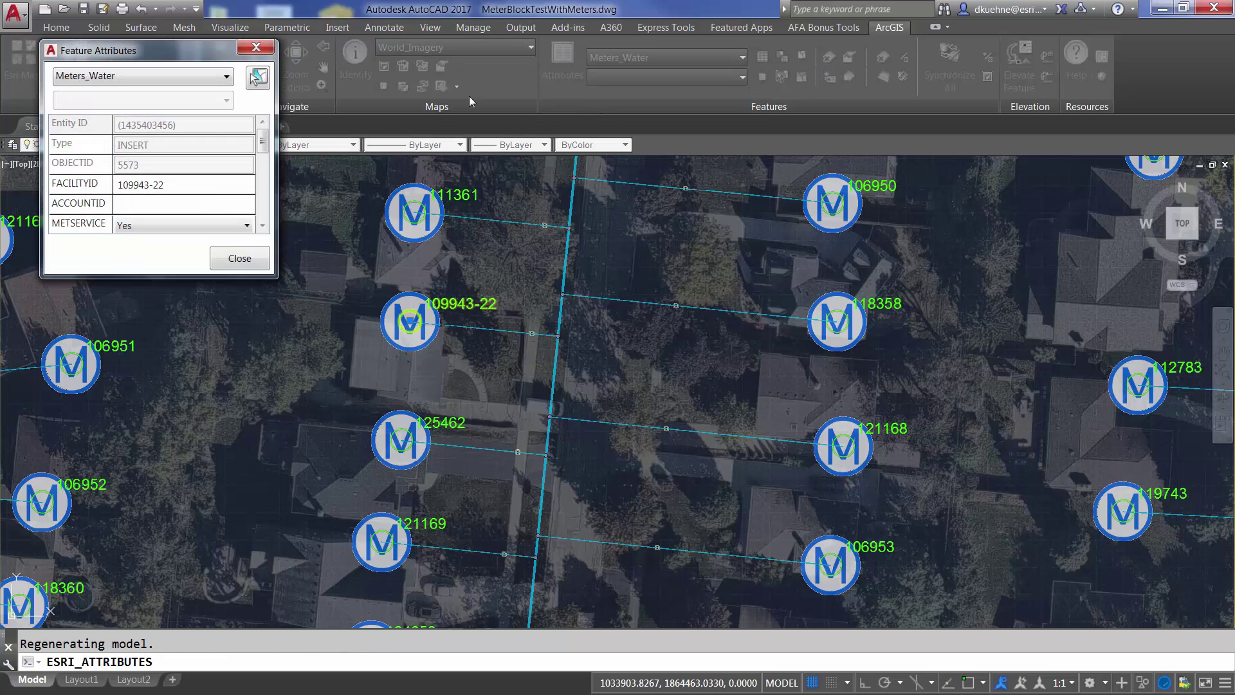
click(202, 184)
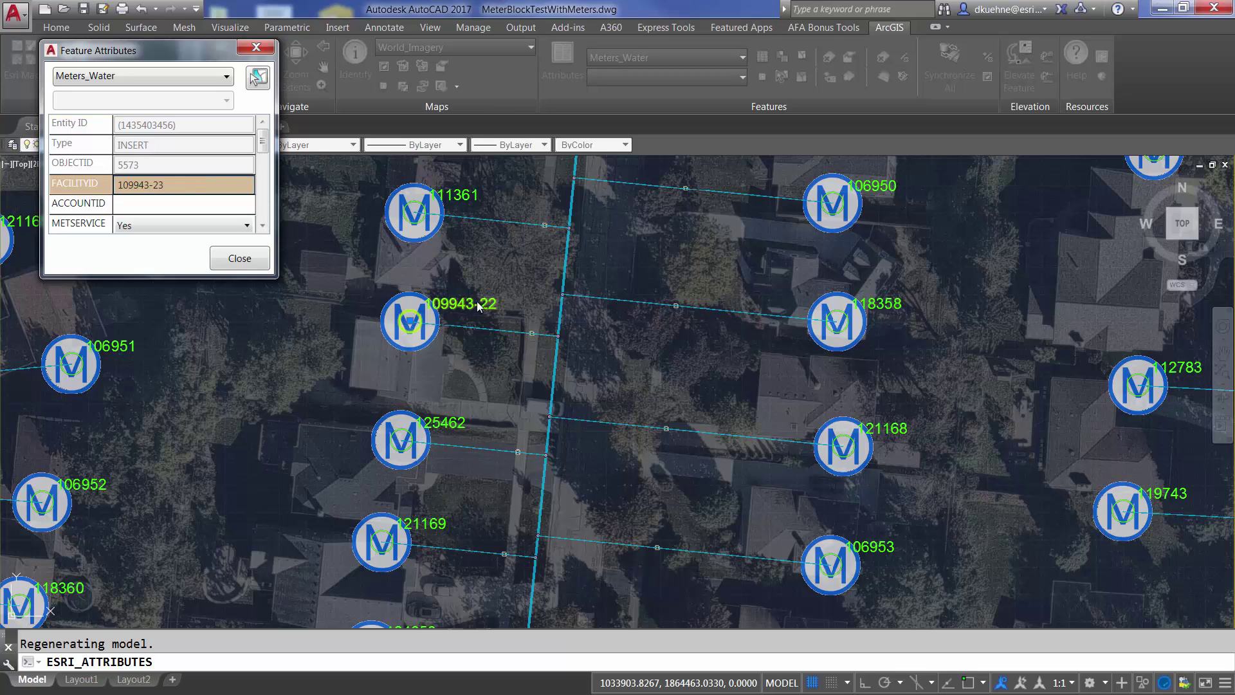
click(254, 259)
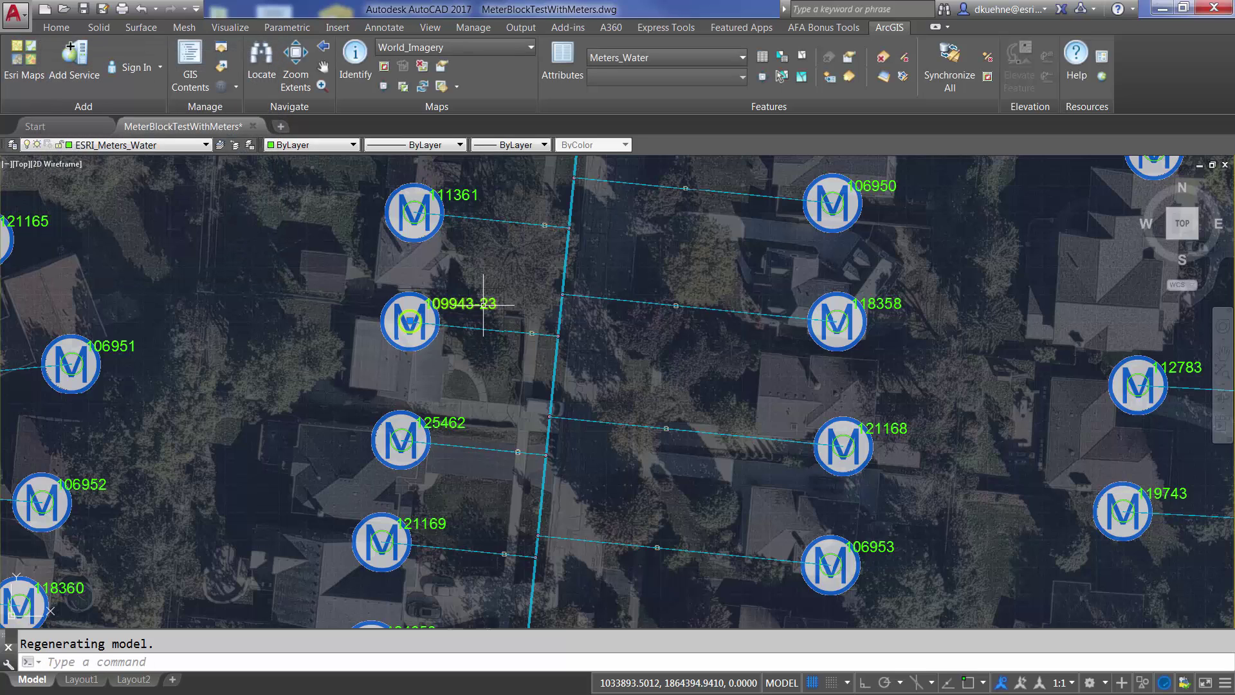
- Check the FACILITYID value of the edited meter block in the Enhanced Attribute Editor and close it
mouse_move(483, 305)
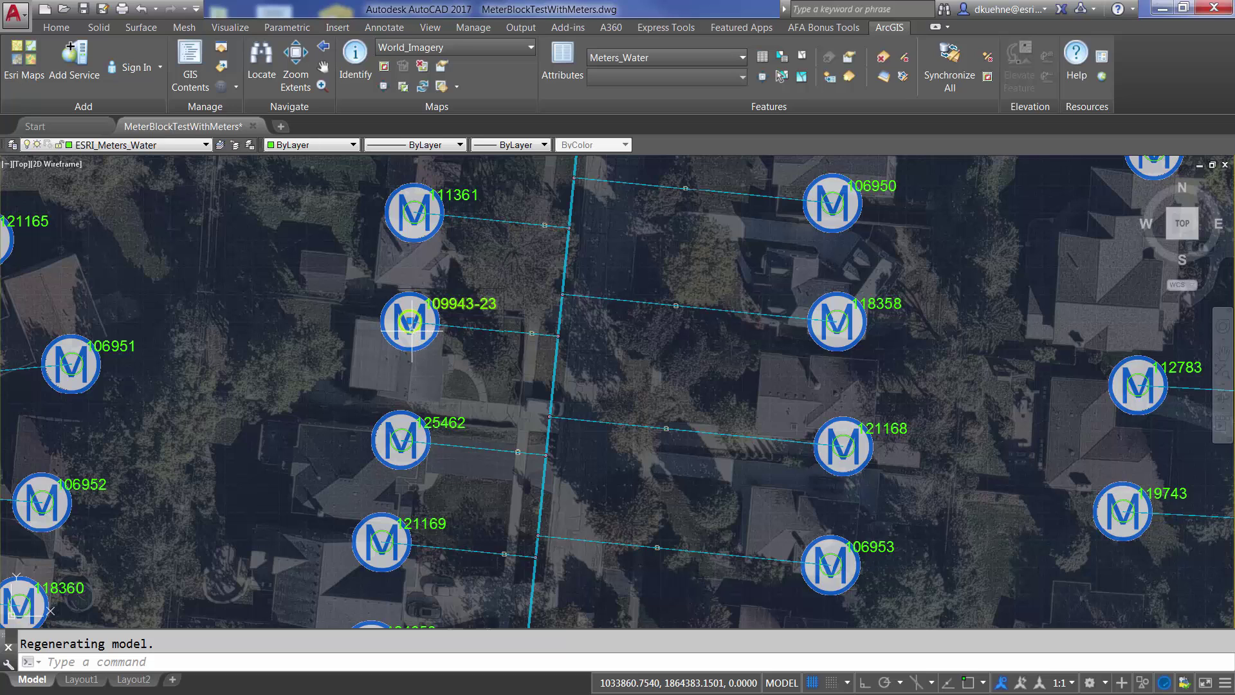
double_click(486, 299)
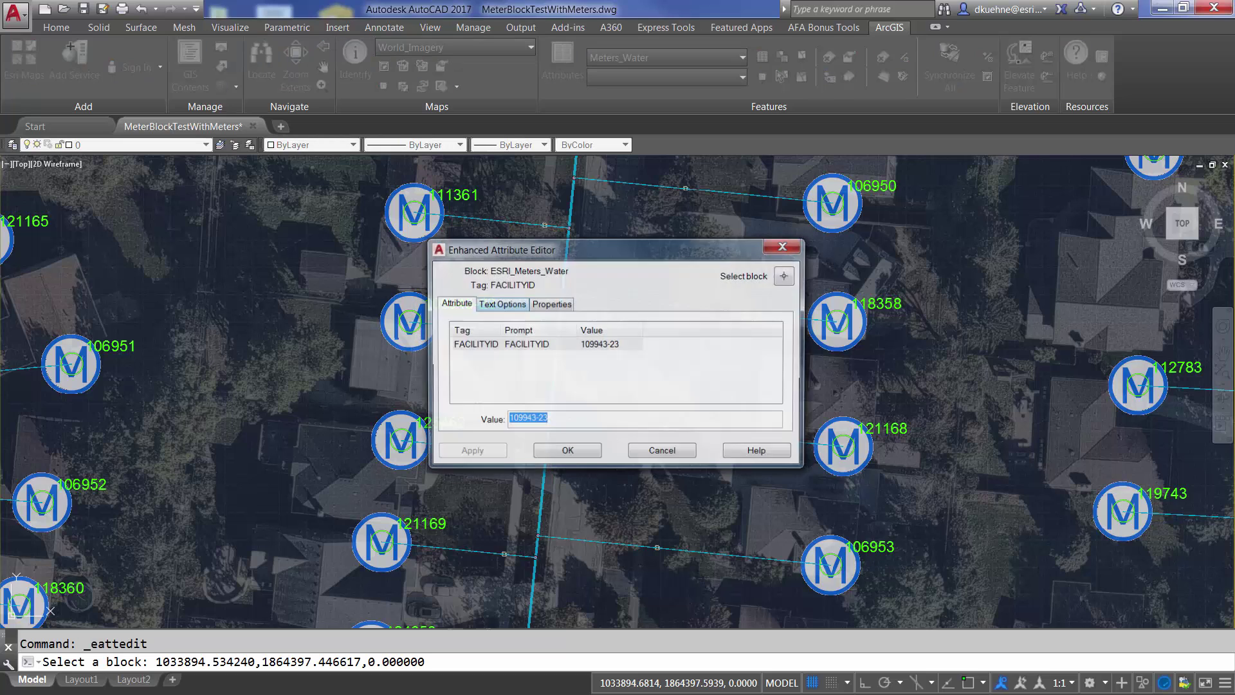
click(619, 343)
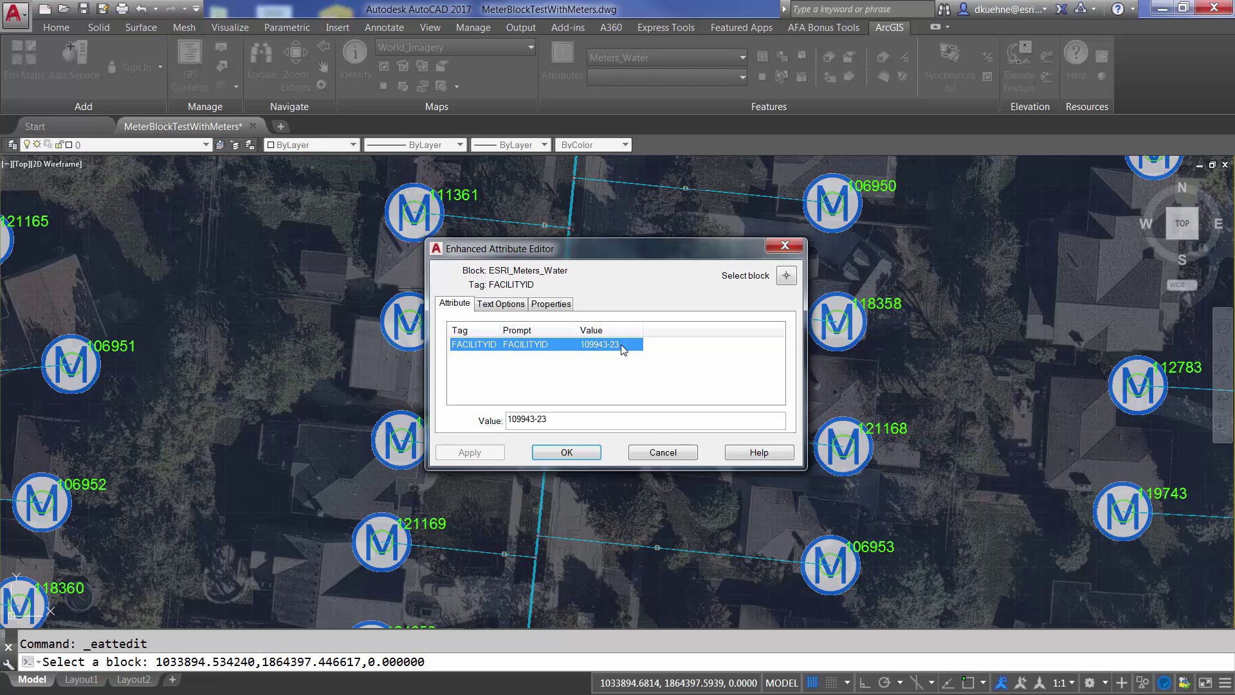
click(551, 419)
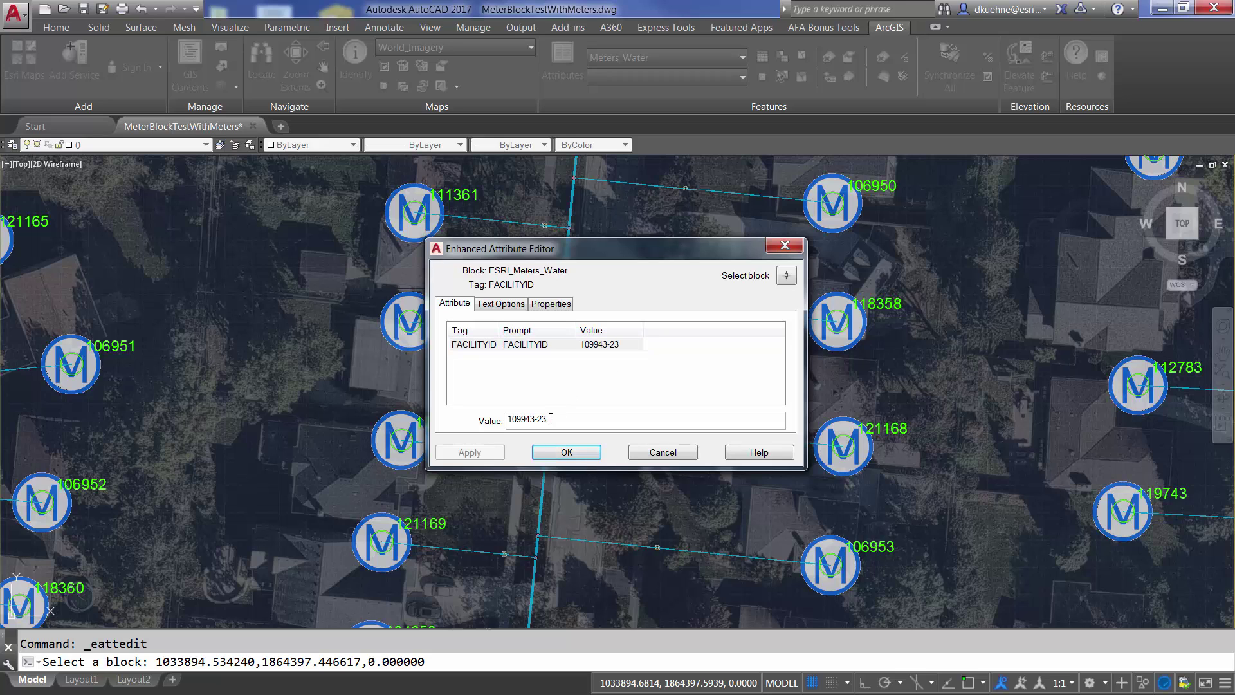
click(561, 452)
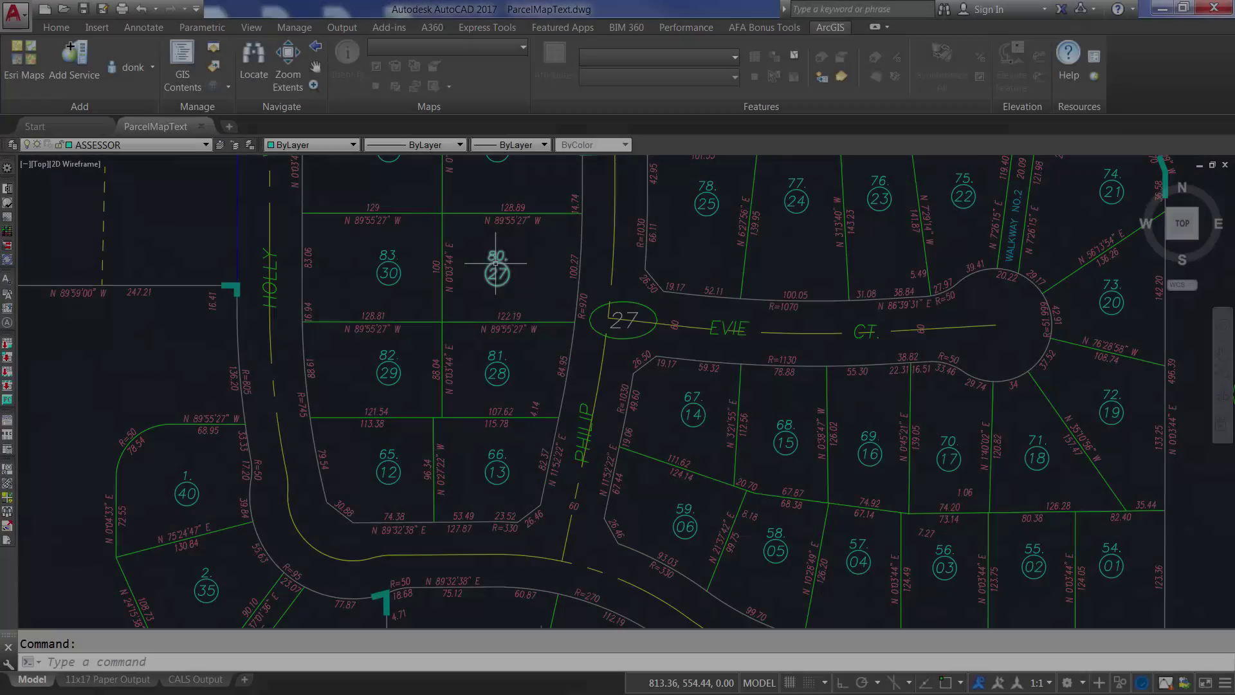
- Review all block attributes of the APNPAR1 block at lot 80, parcel 27, in ParcelMapText.dwg without changing them
double_click(496, 264)
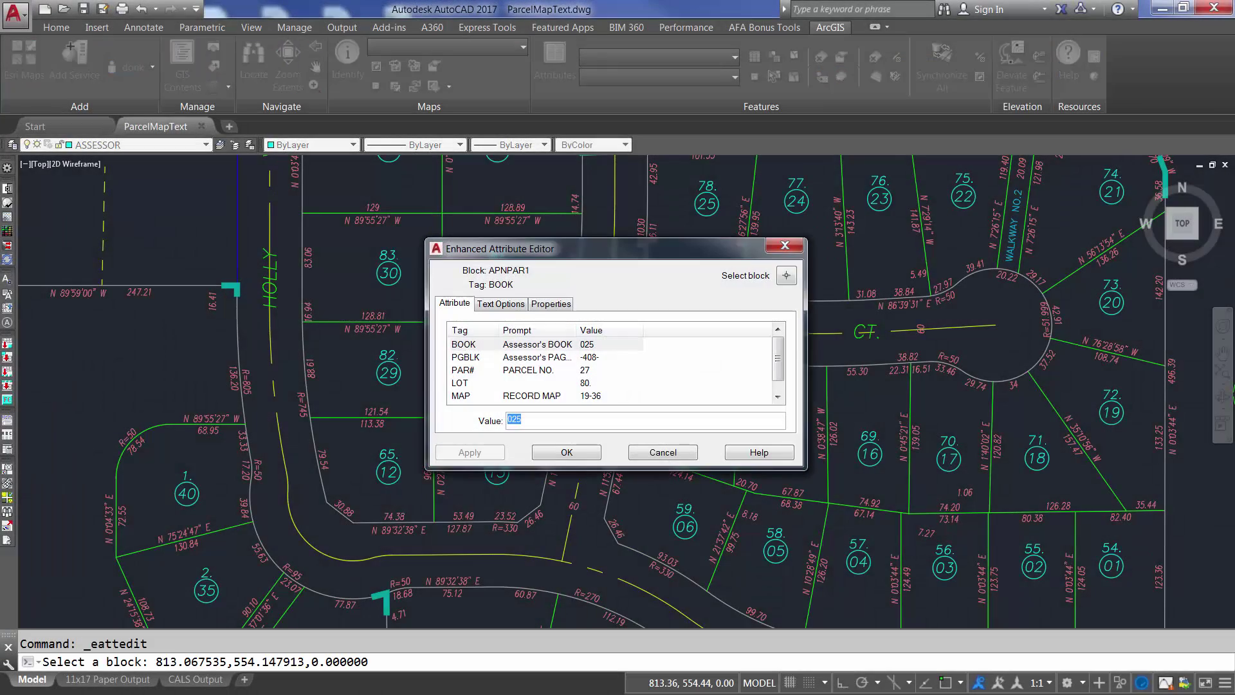
scroll(775, 357, down, 1)
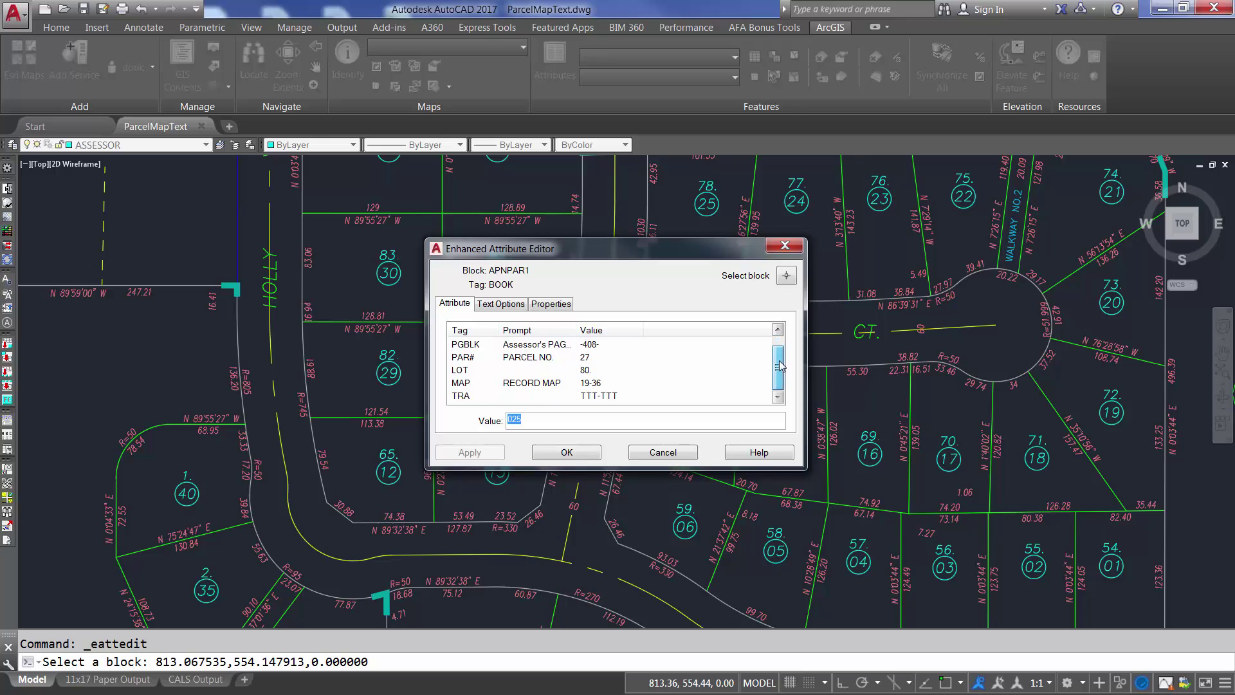
click(779, 330)
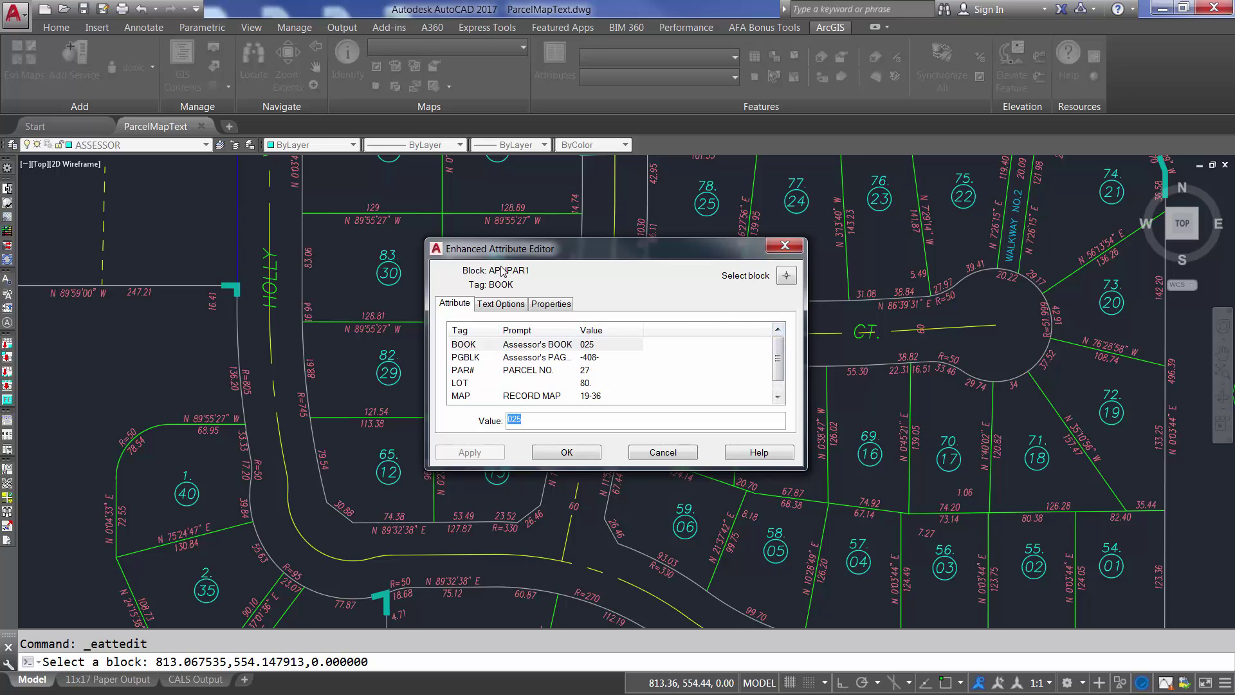
click(651, 453)
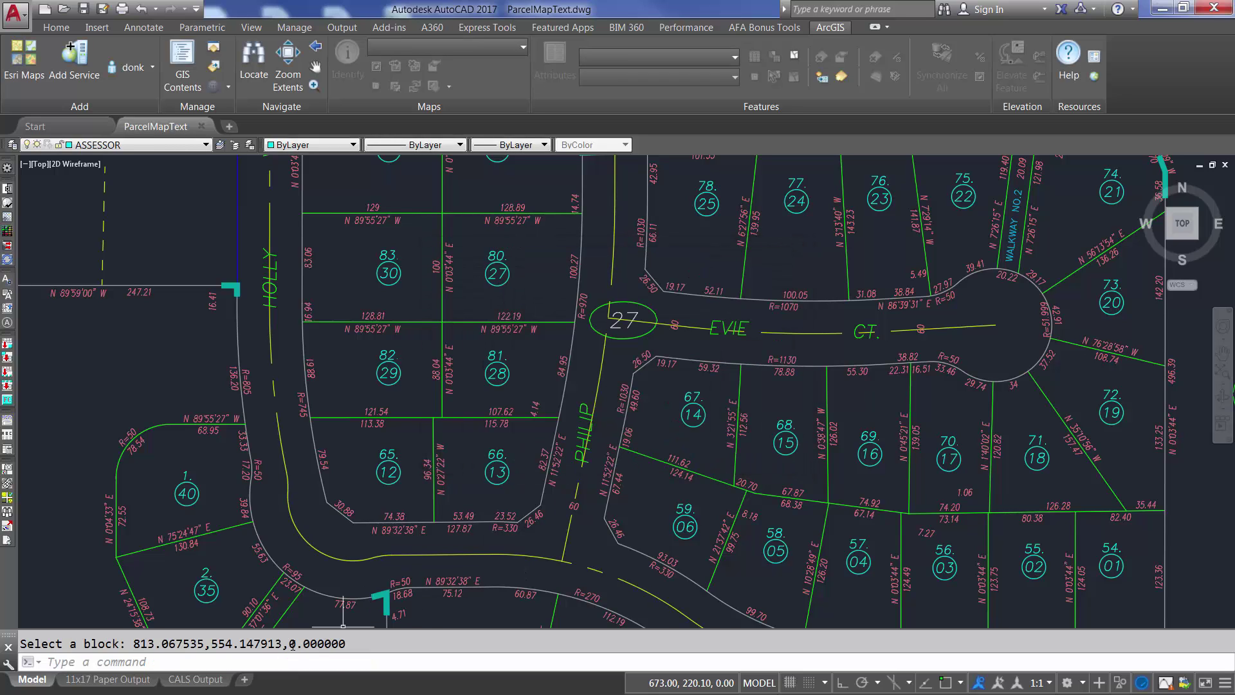
- Run the ESRI_BLOCKTOFC command to create feature classes from the drawing's attributed blocks
click(271, 659)
text(esri_b)
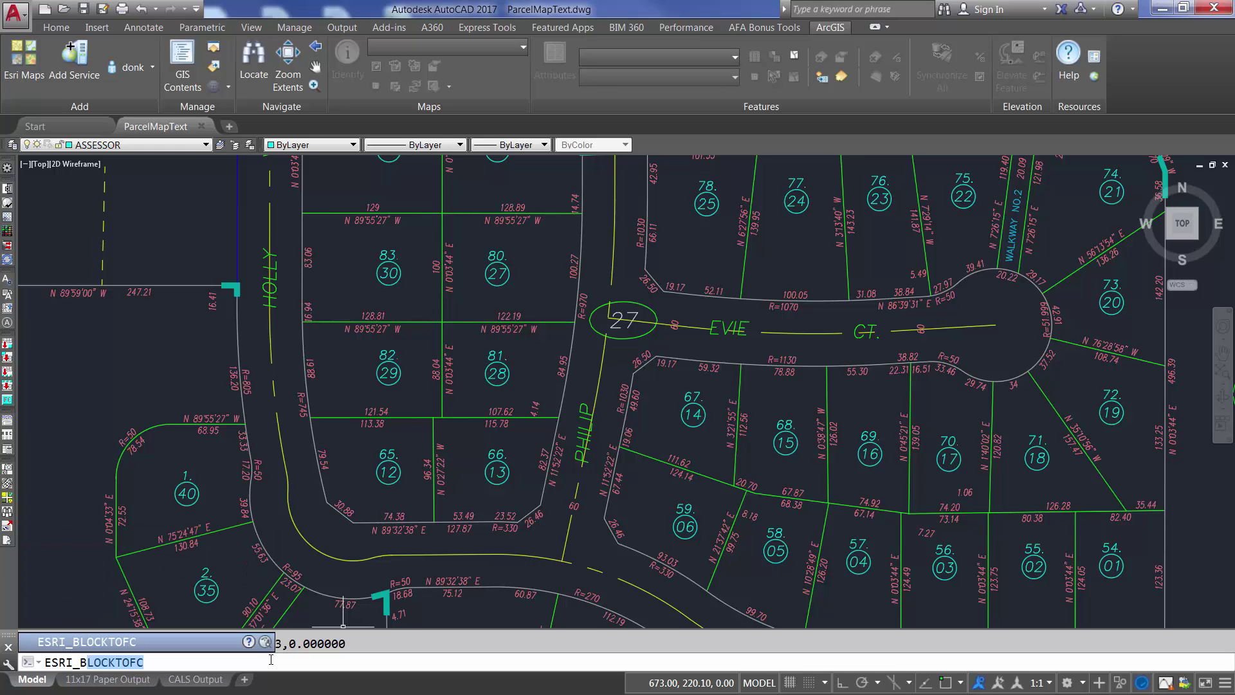
key(Return)
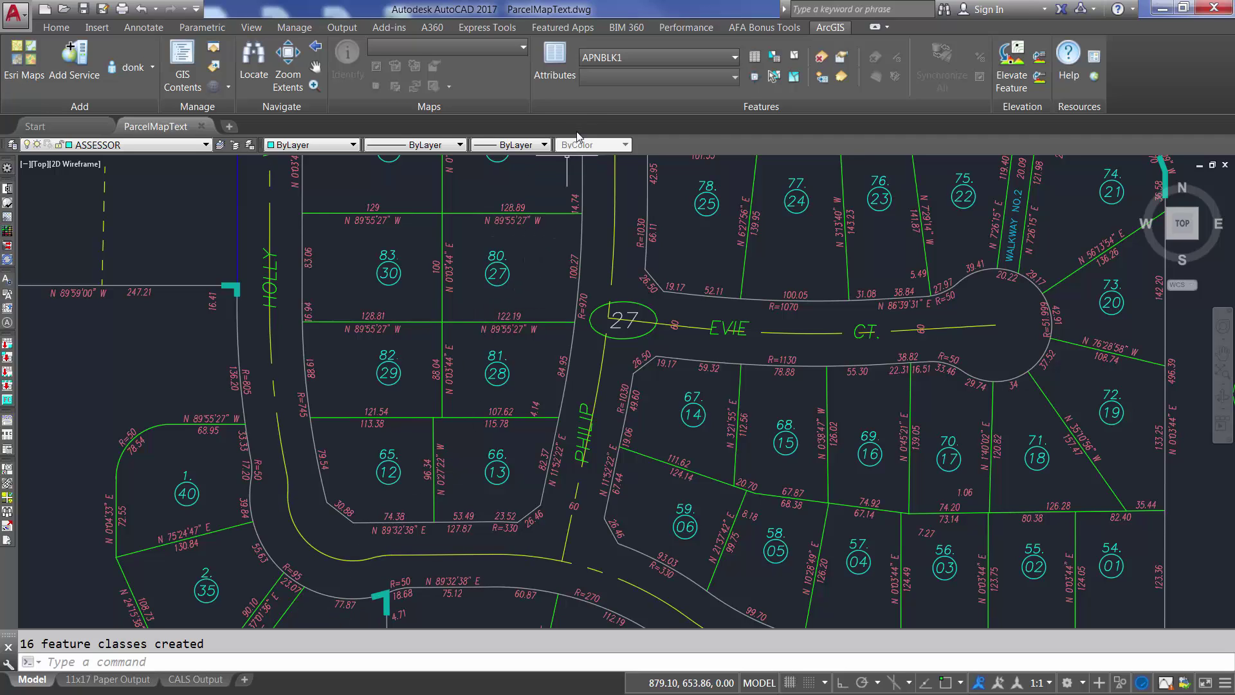
- Make APNPAR1 the current feature class and open its attribute table
click(597, 60)
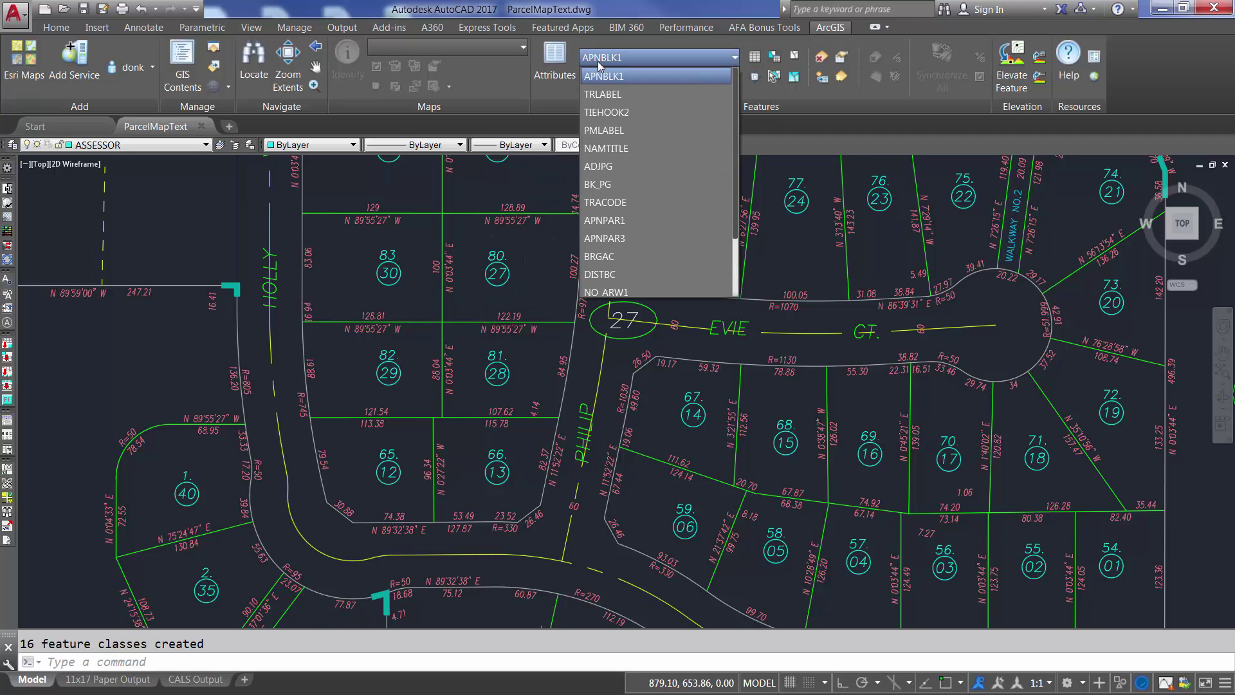
click(592, 221)
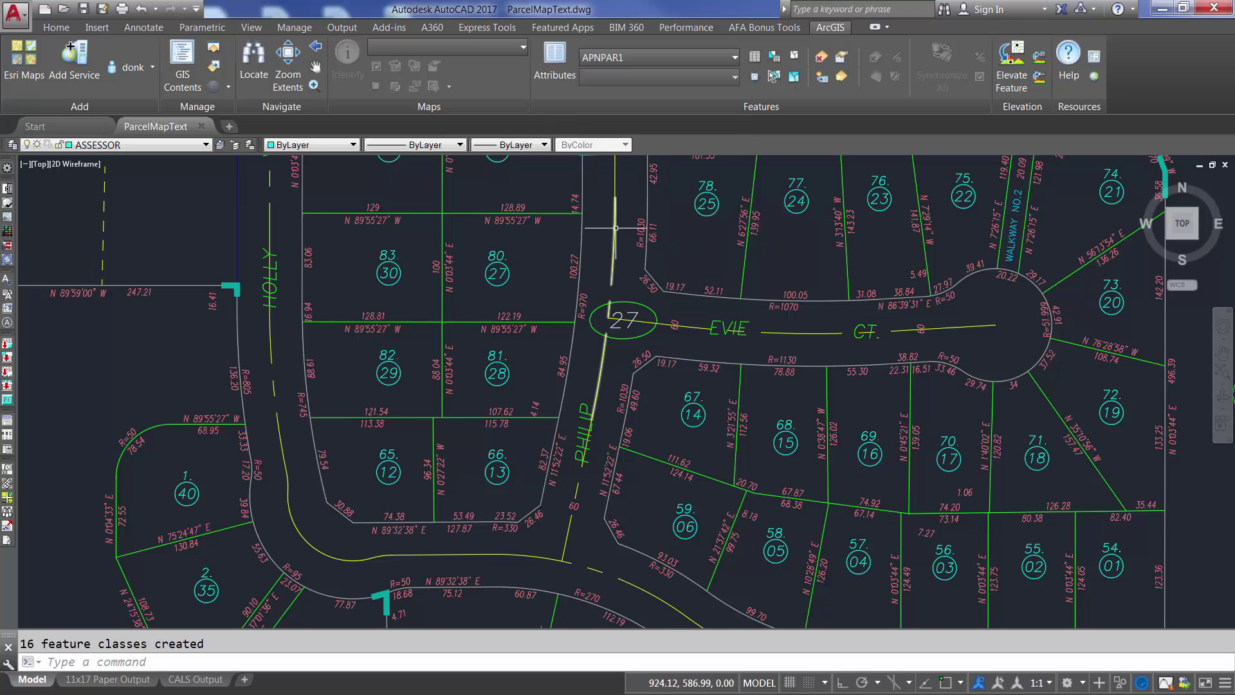
click(755, 56)
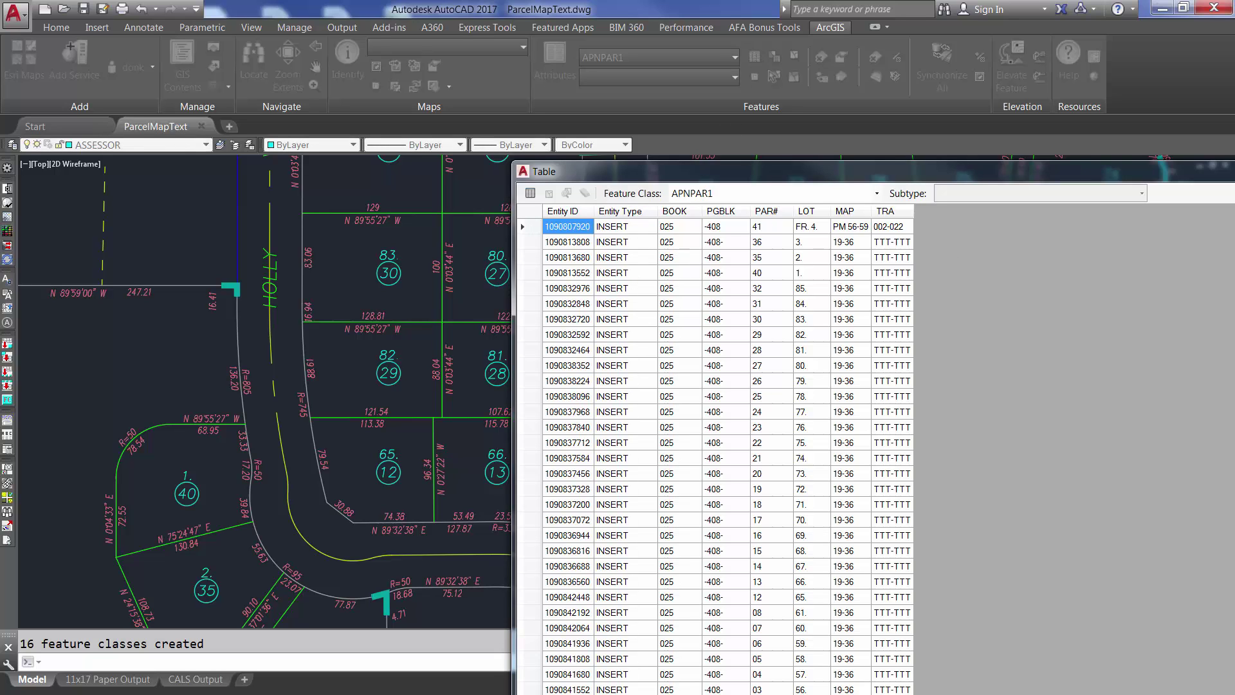
- Change the PAR# block attribute of the APNPAR1 block at lot 66 to 22 in the Enhanced Attribute Editor
double_click(505, 479)
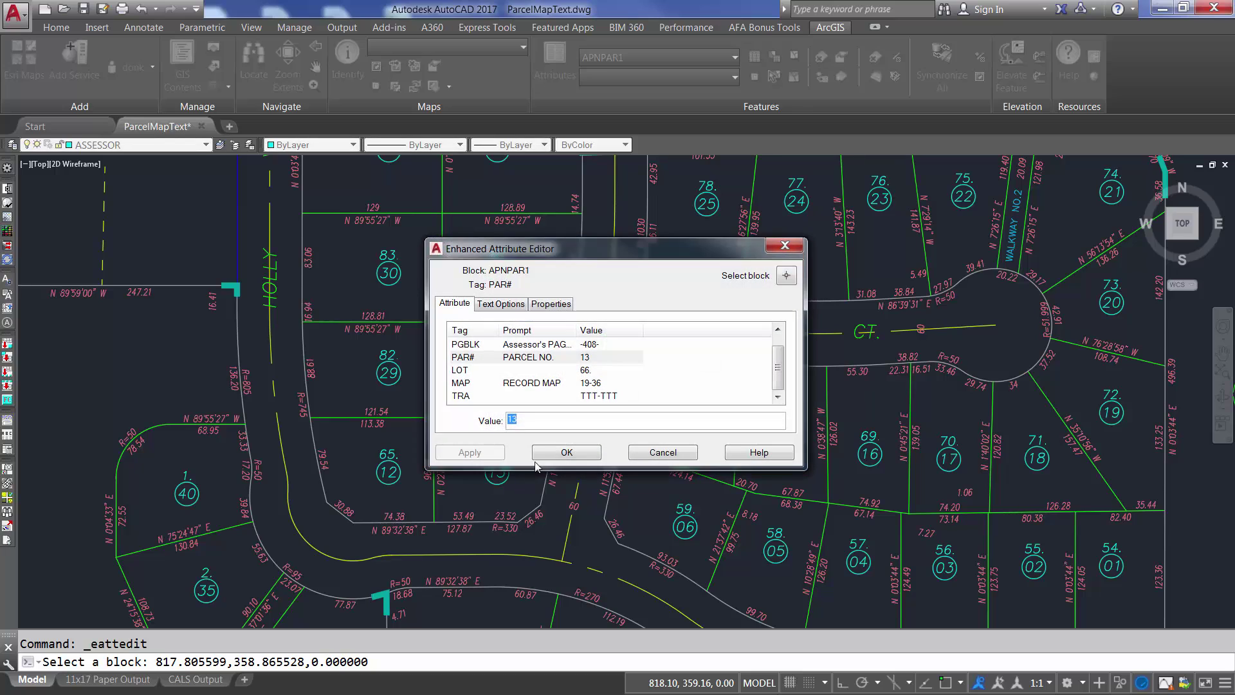
click(593, 360)
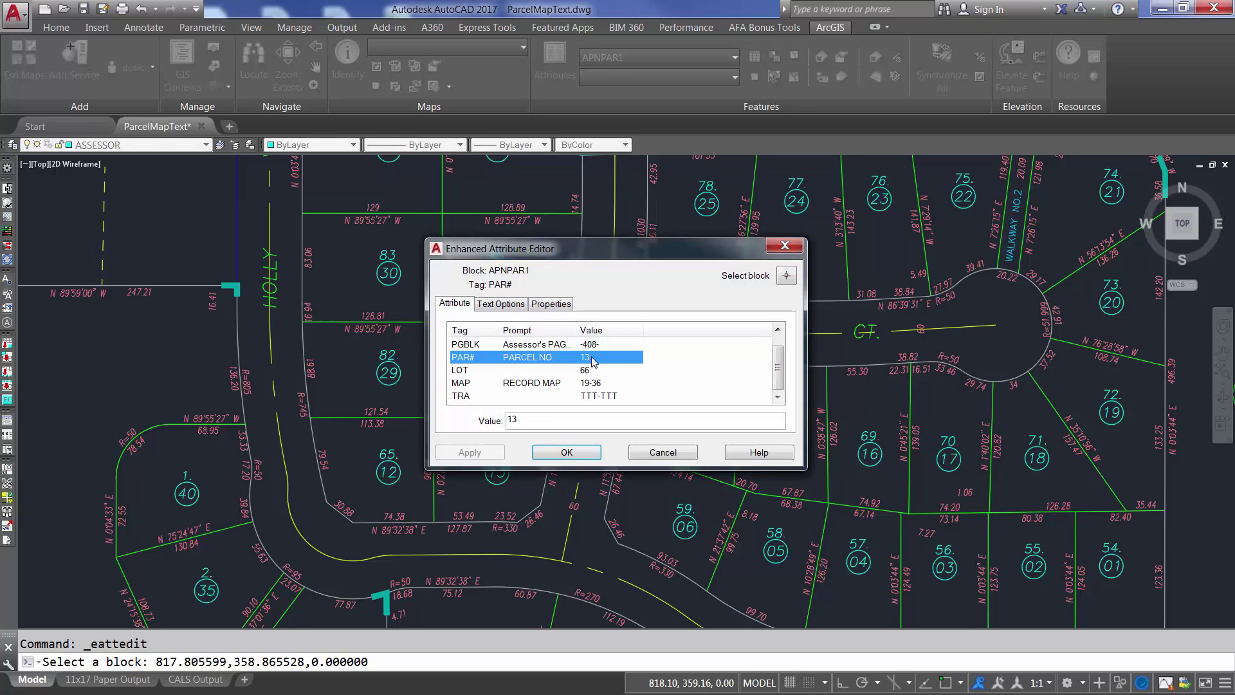
click(534, 420)
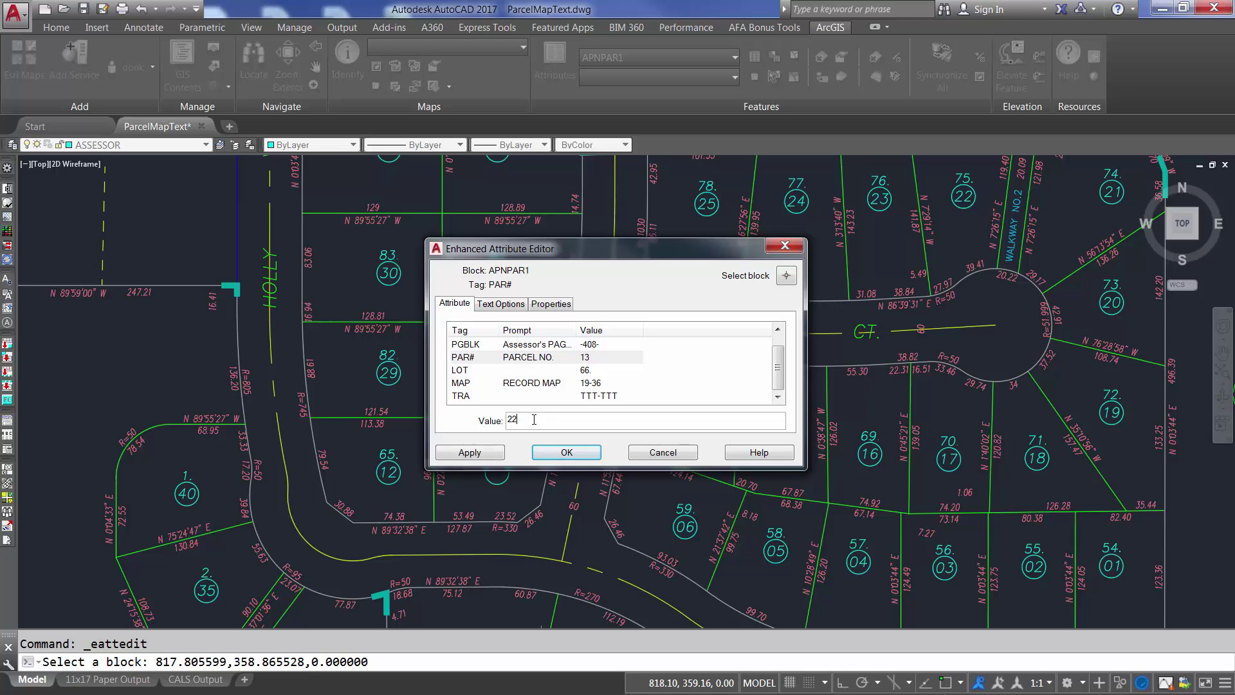
click(567, 452)
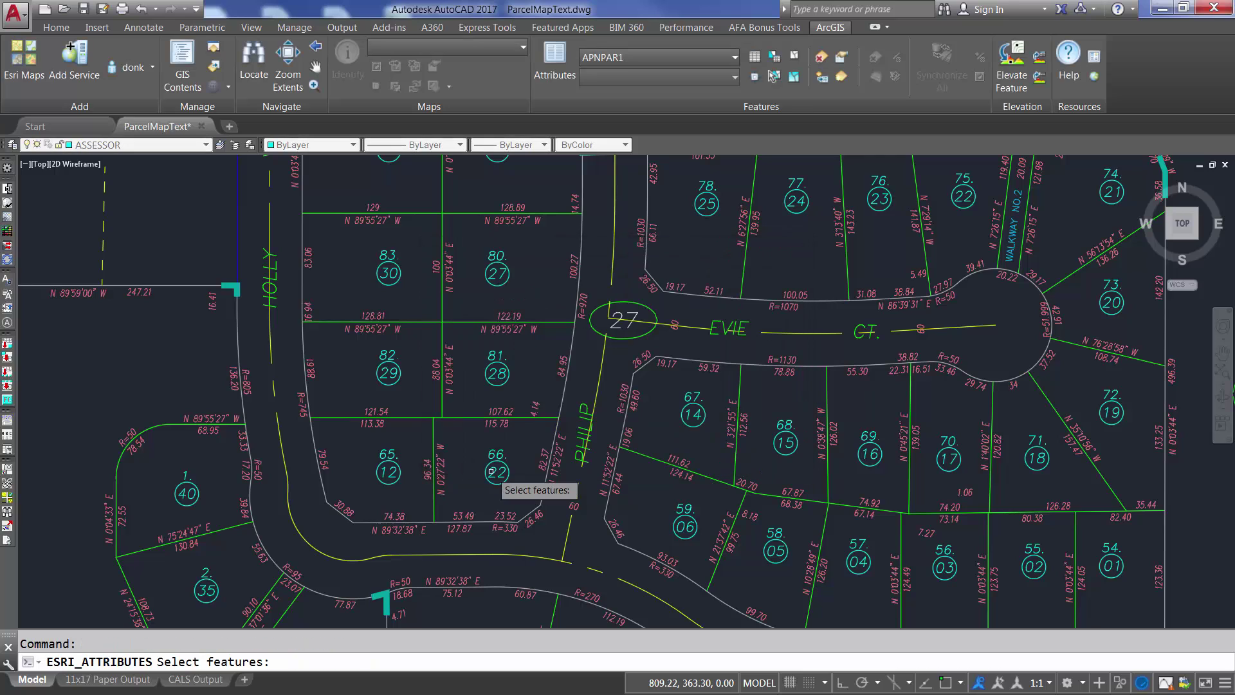
- Set PAR# of the lot 66 parcel block to 13 in its APNPAR1 feature attributes and close them
click(487, 477)
click(488, 477)
key(Return)
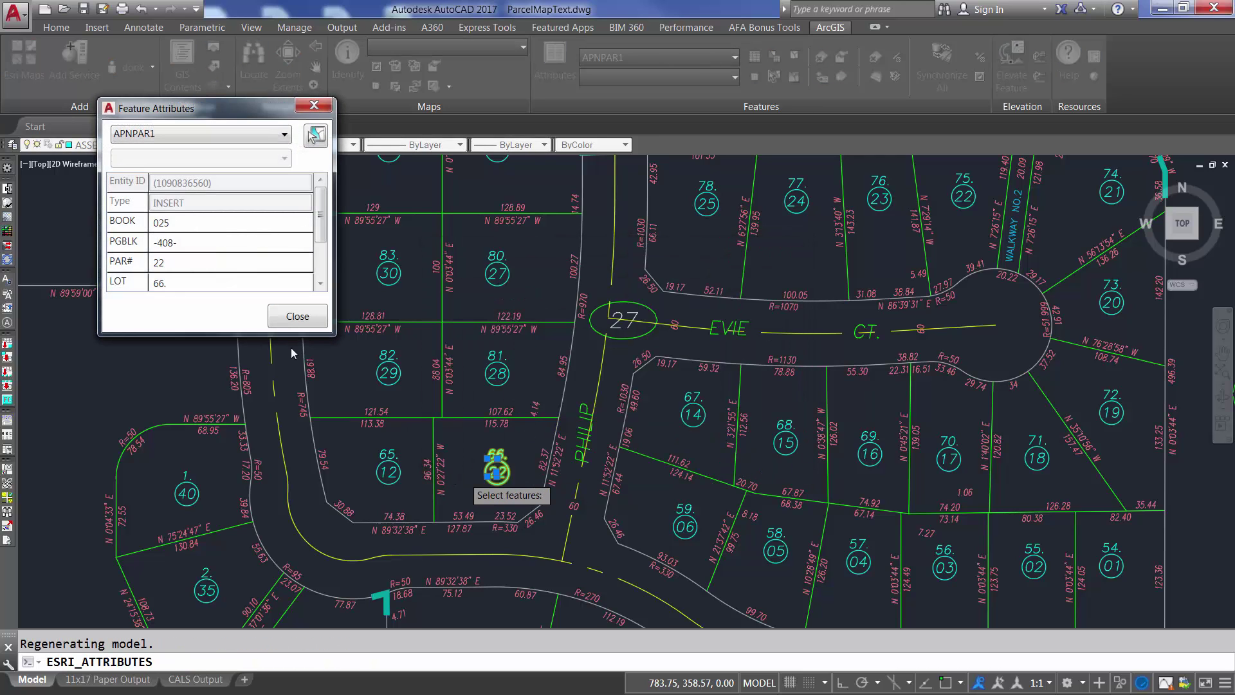
double_click(189, 267)
text(13)
click(292, 316)
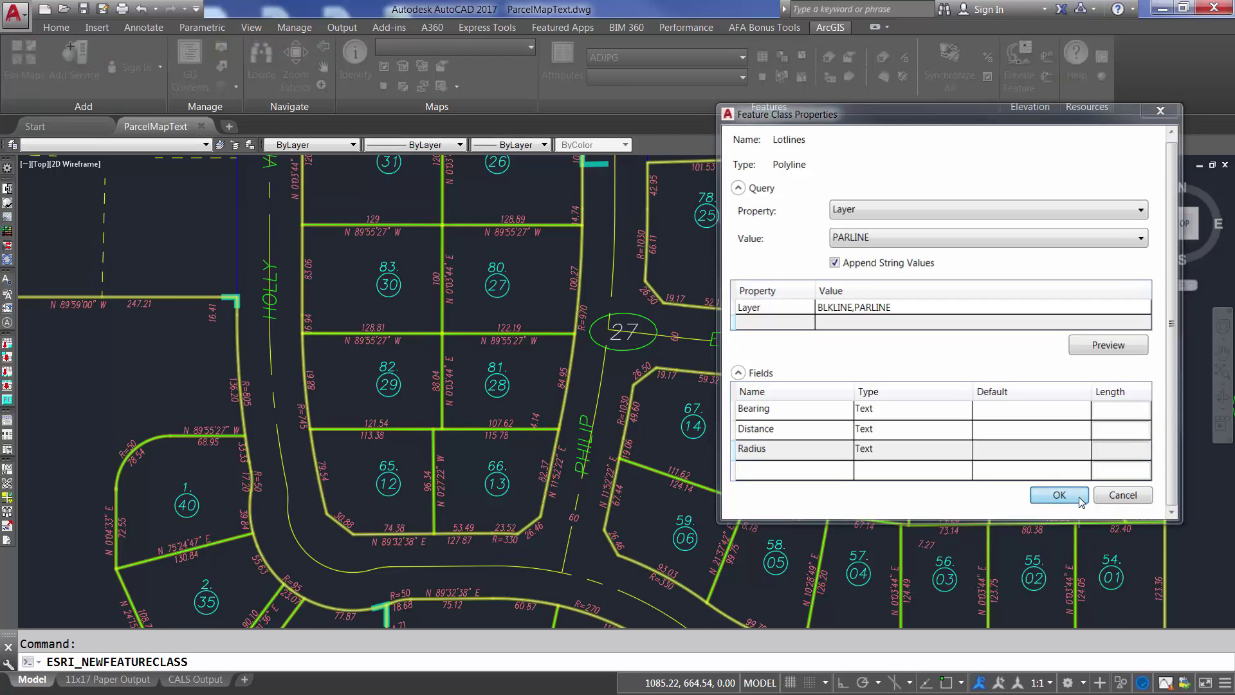
- Create the Lotlines polyline feature class from layers BLKLINE and PARLINE with text fields Bearing, Distance and Radius
click(1059, 496)
key(Escape)
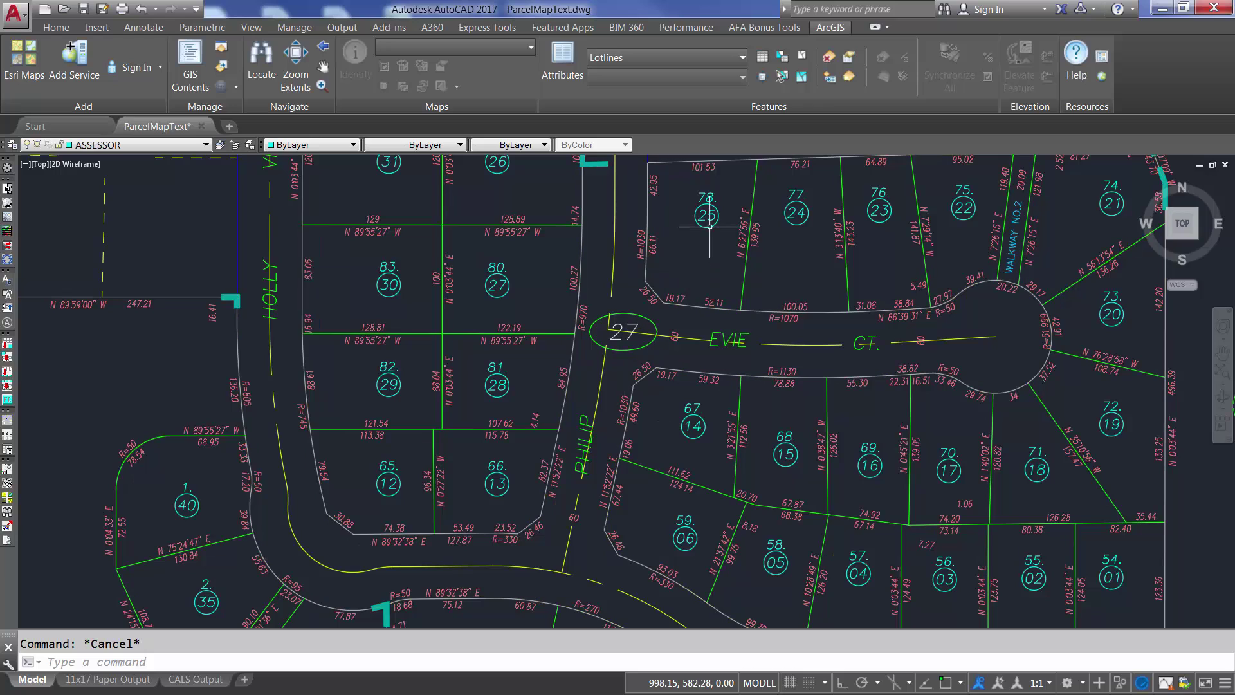
- Select all Lotlines features and fill their Distance field from the adjacent distance texts with ESRI_PICKLABEL
click(801, 77)
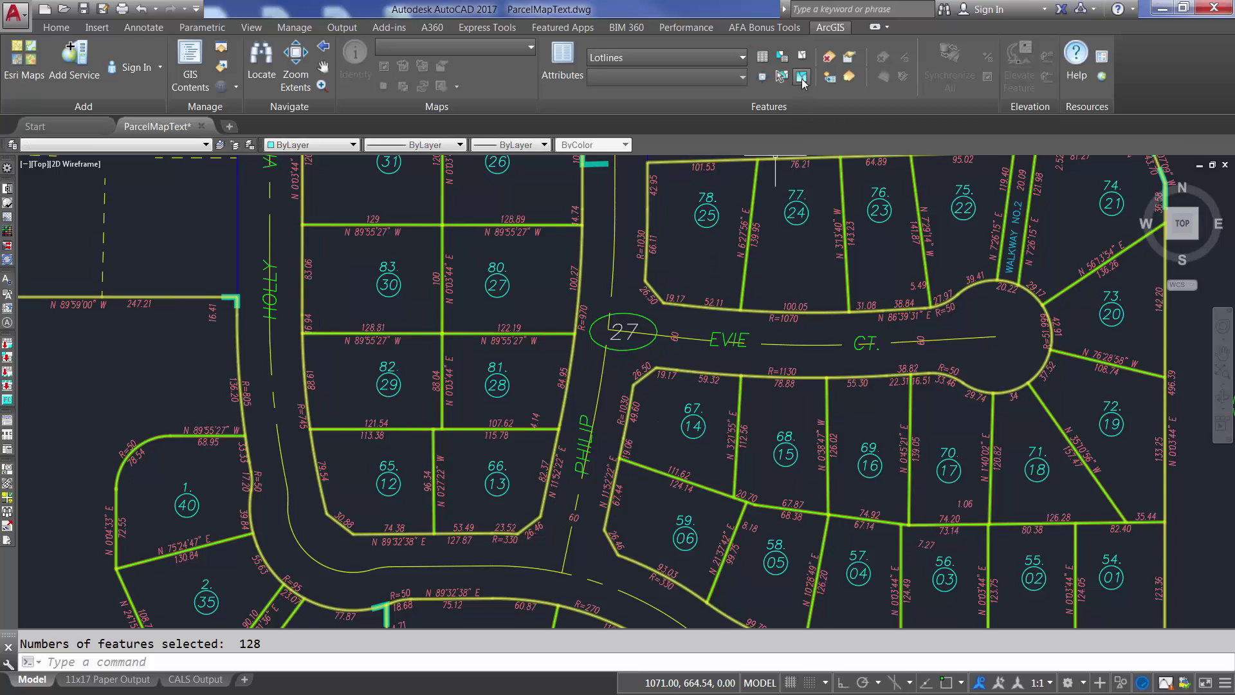
text(esri)
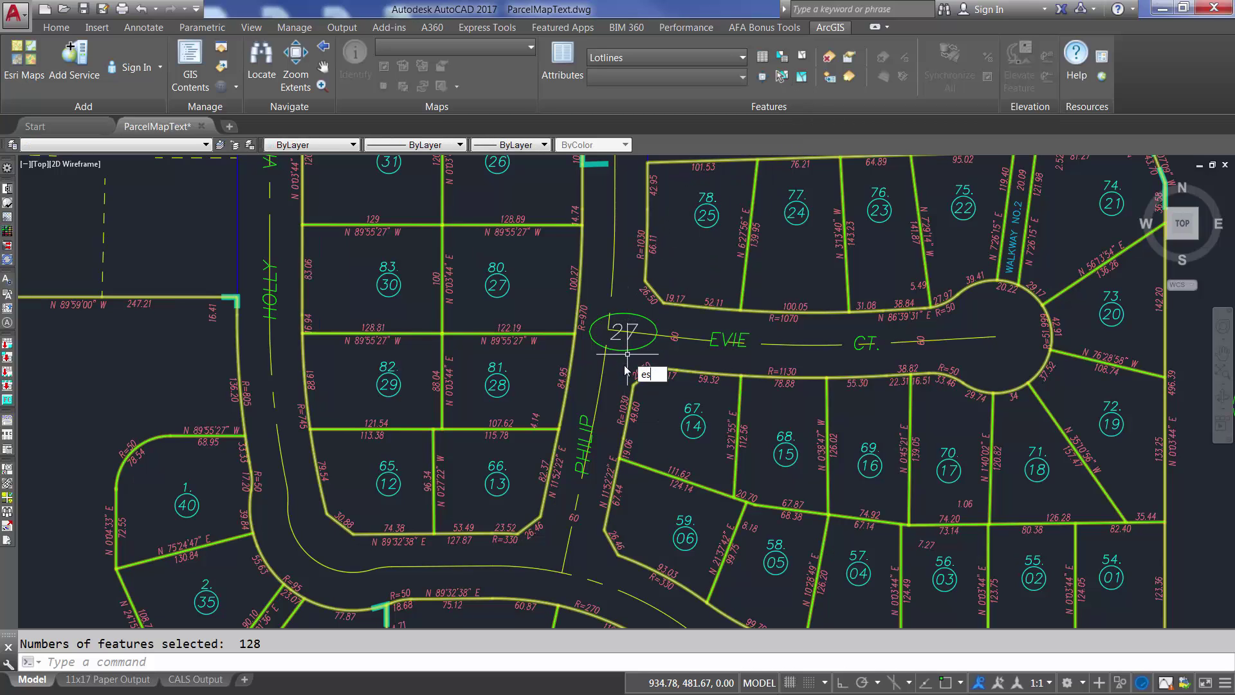
click(674, 392)
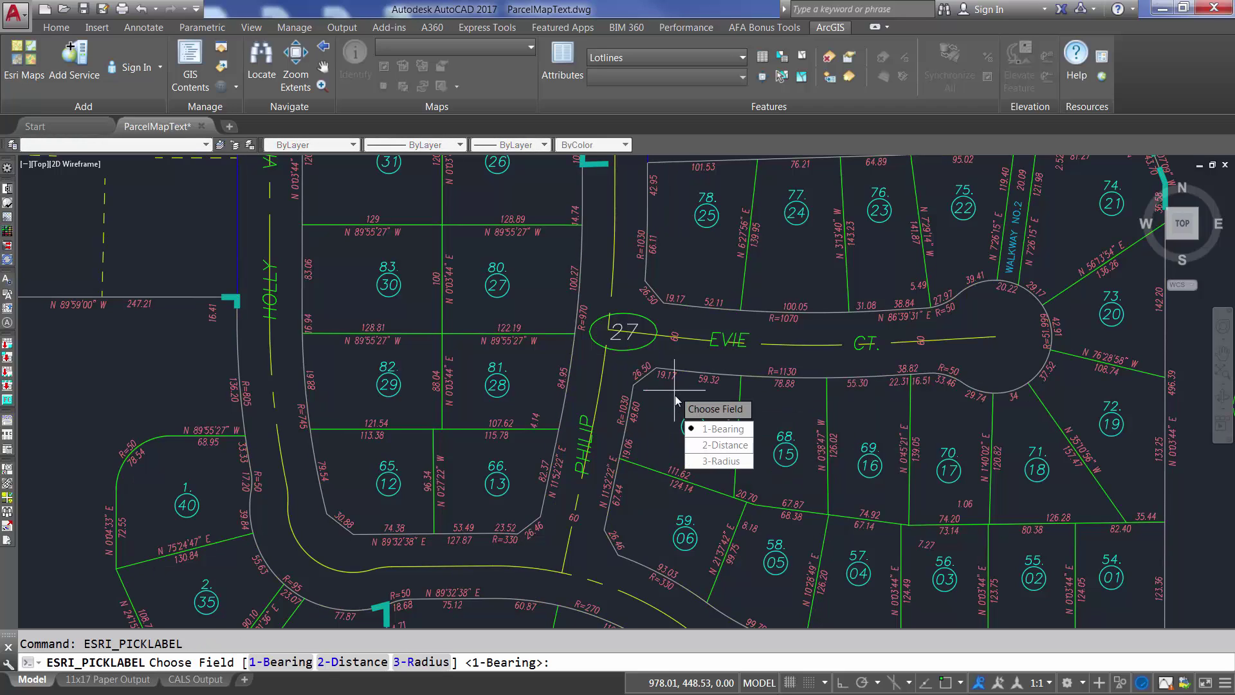
click(721, 446)
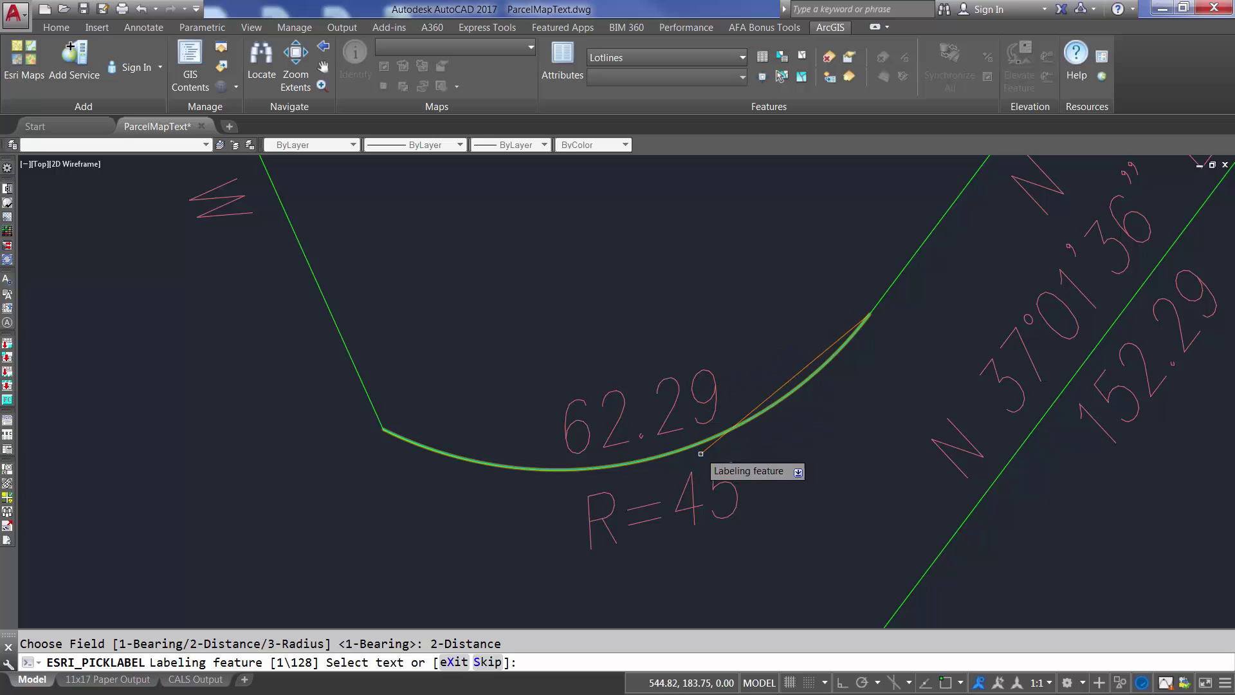
click(670, 415)
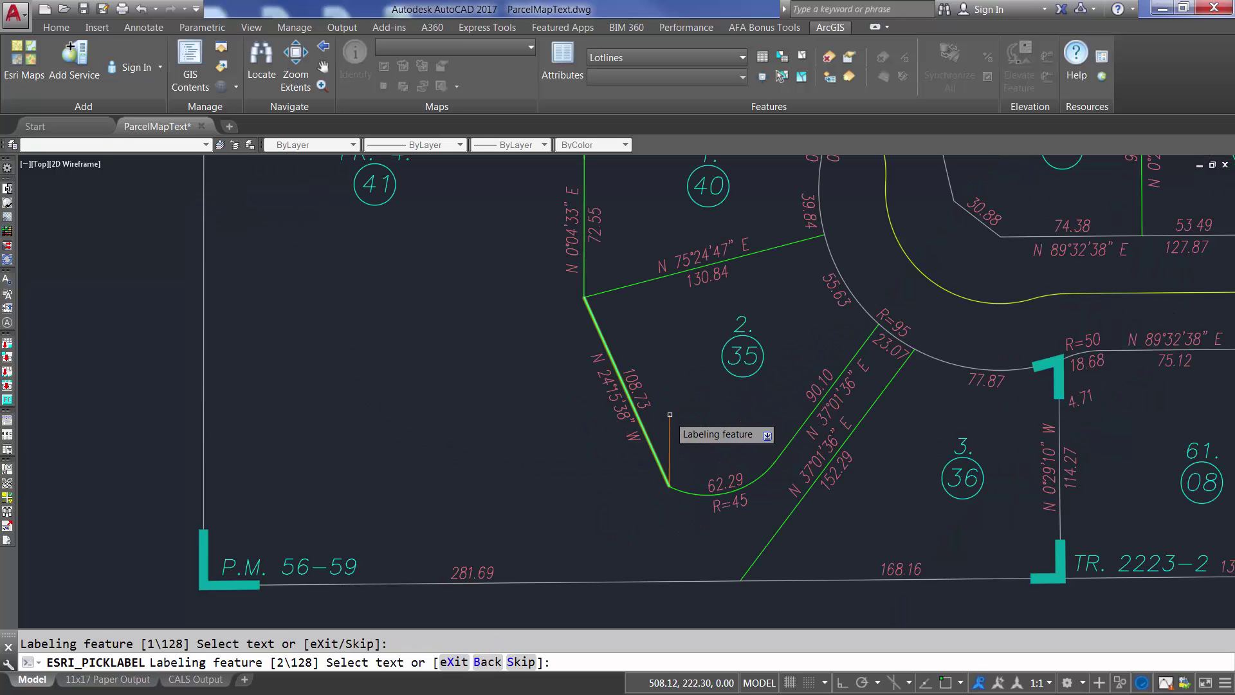
click(631, 359)
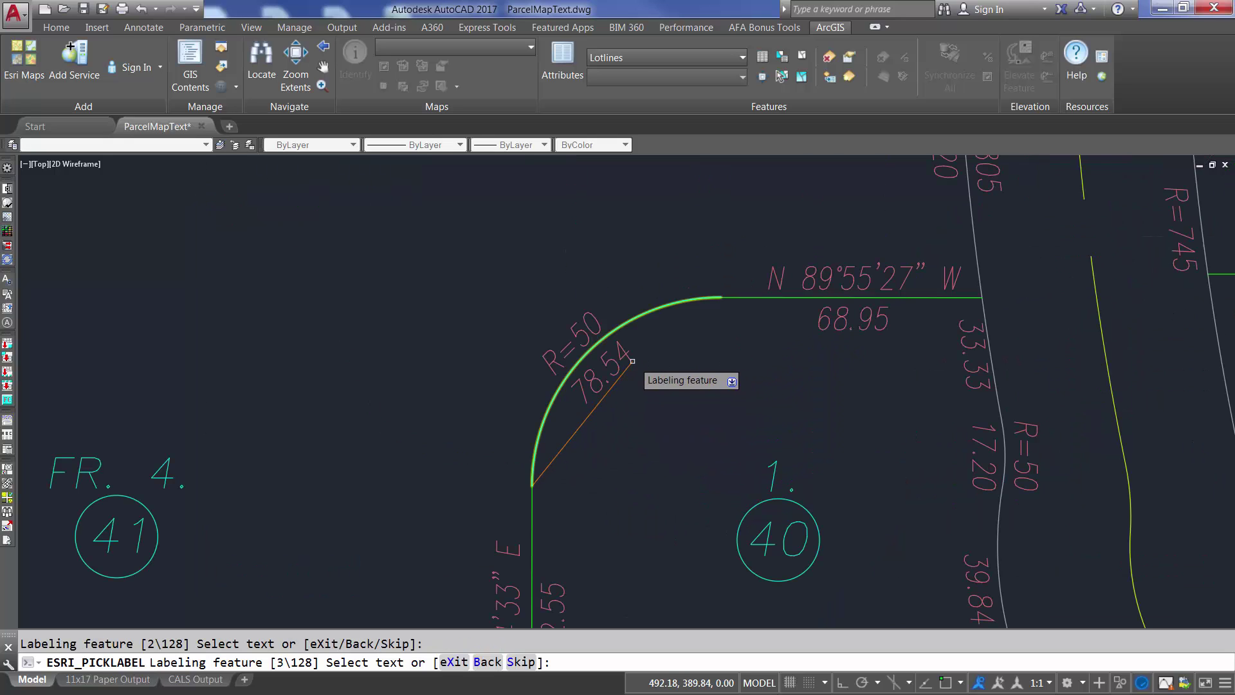
click(612, 356)
click(659, 356)
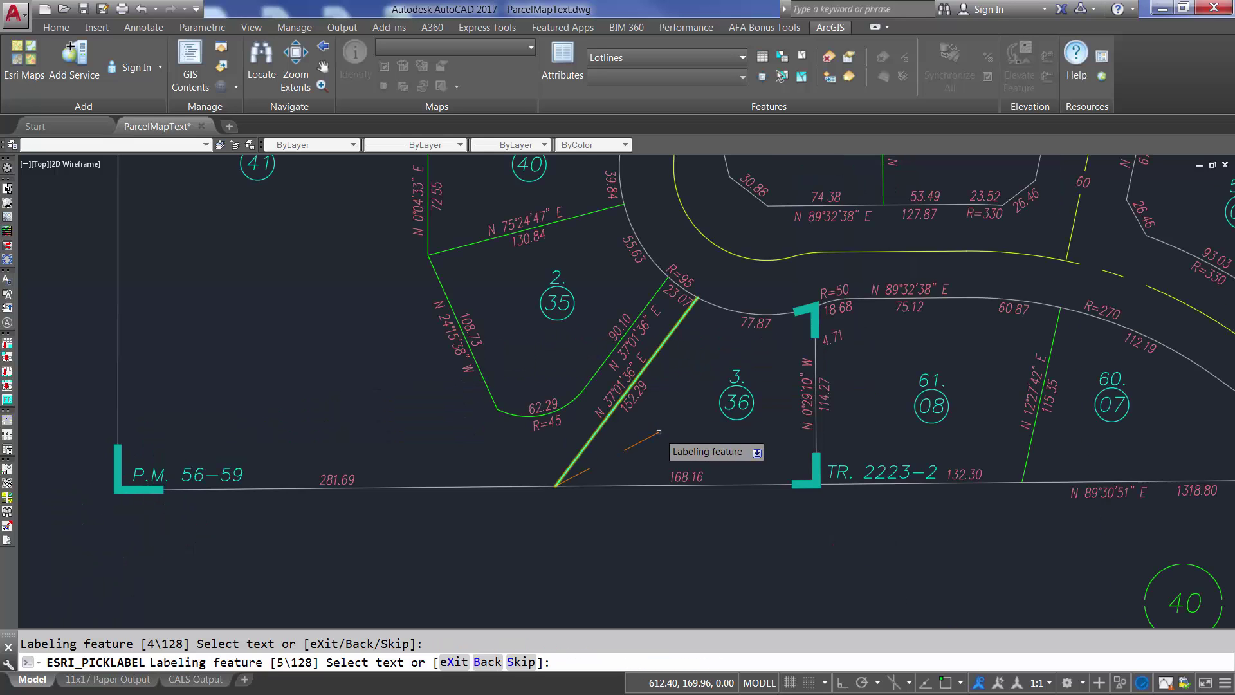
click(624, 396)
click(599, 394)
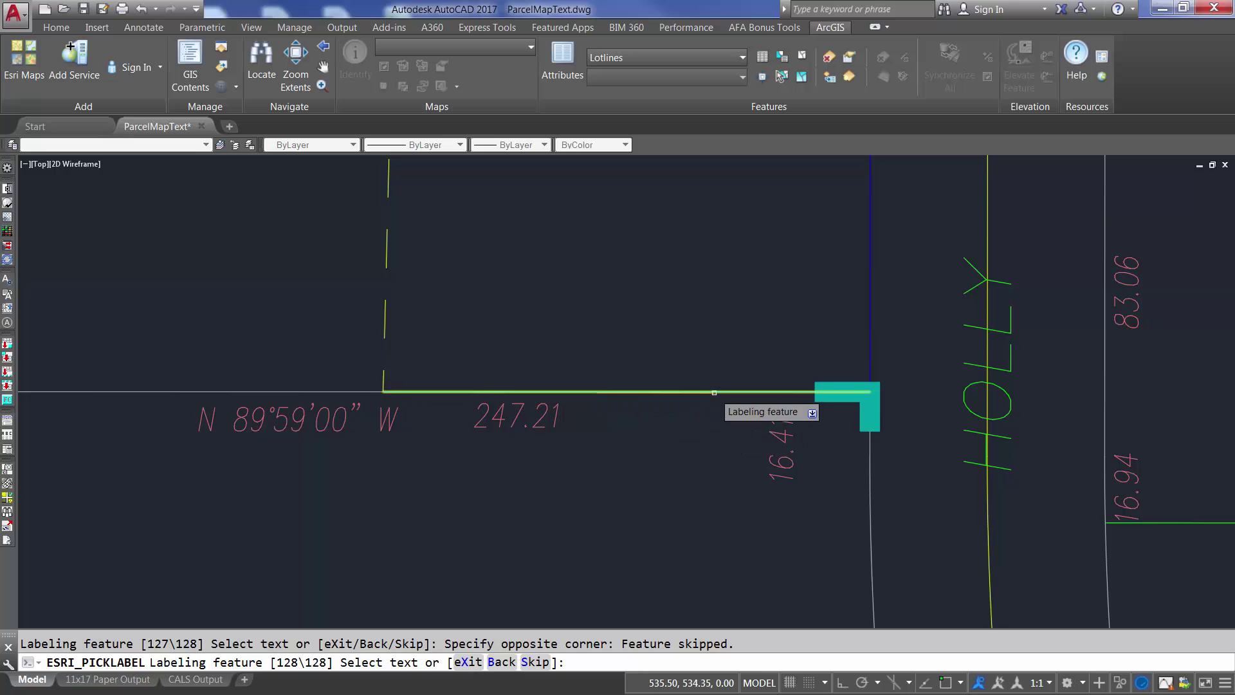
- Open the attribute table of the Lotlines feature class and sort it by entity type
scroll(652, 437, down, 5)
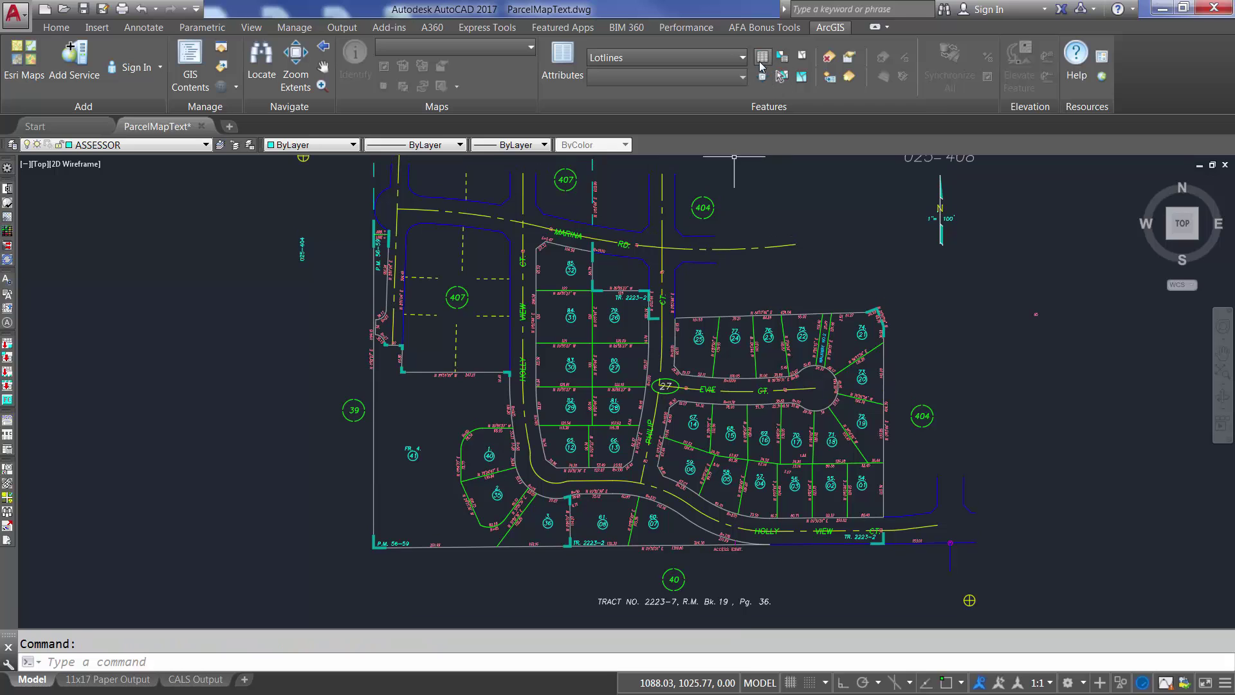
click(761, 63)
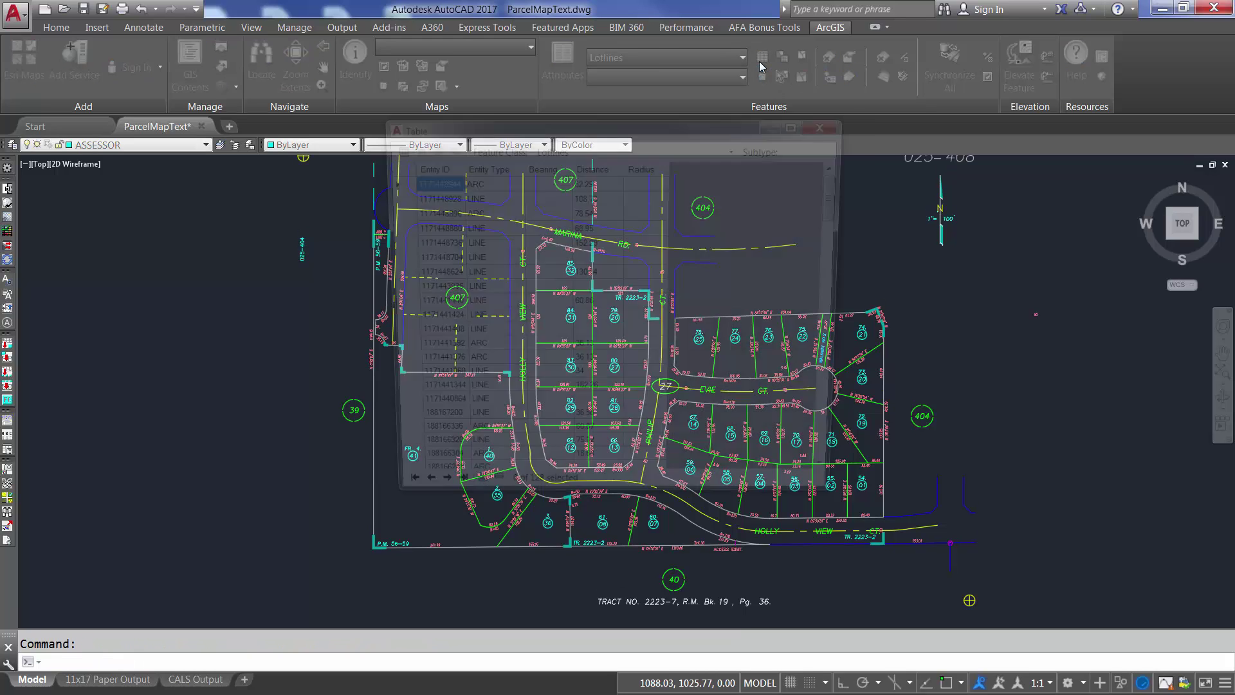
click(494, 167)
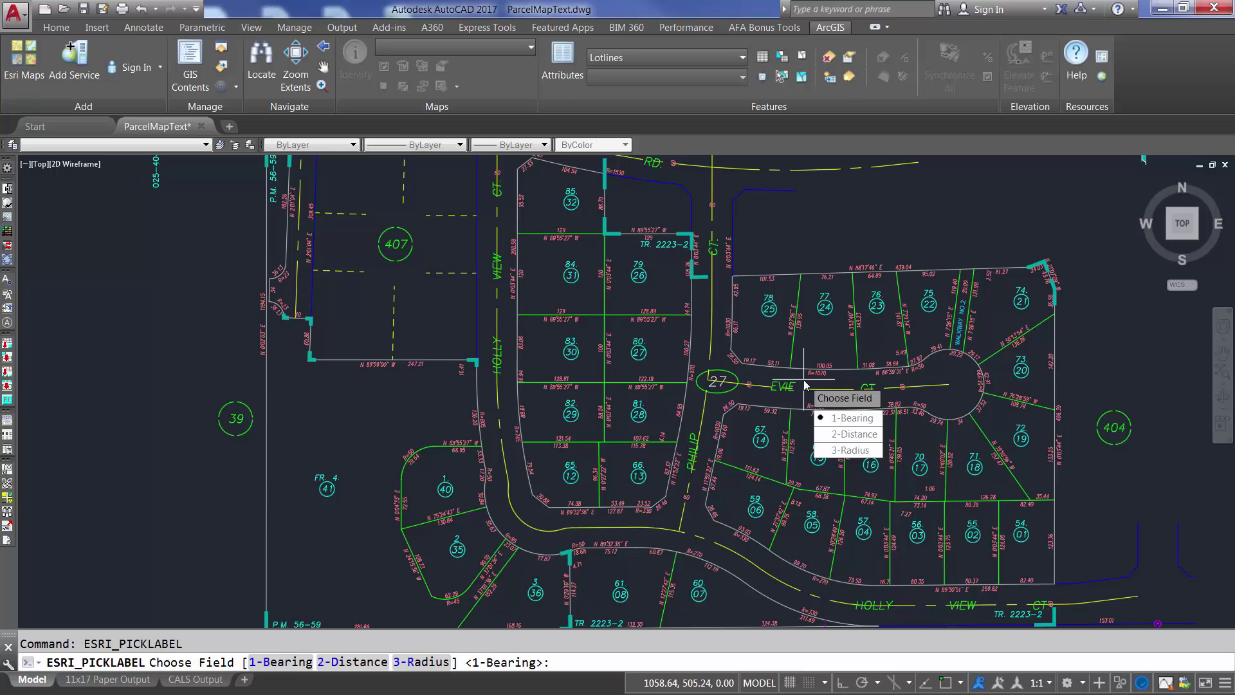
- Fill the Radius field of the curved lot lines from their radius texts with ESRI_PICKLABEL
click(854, 451)
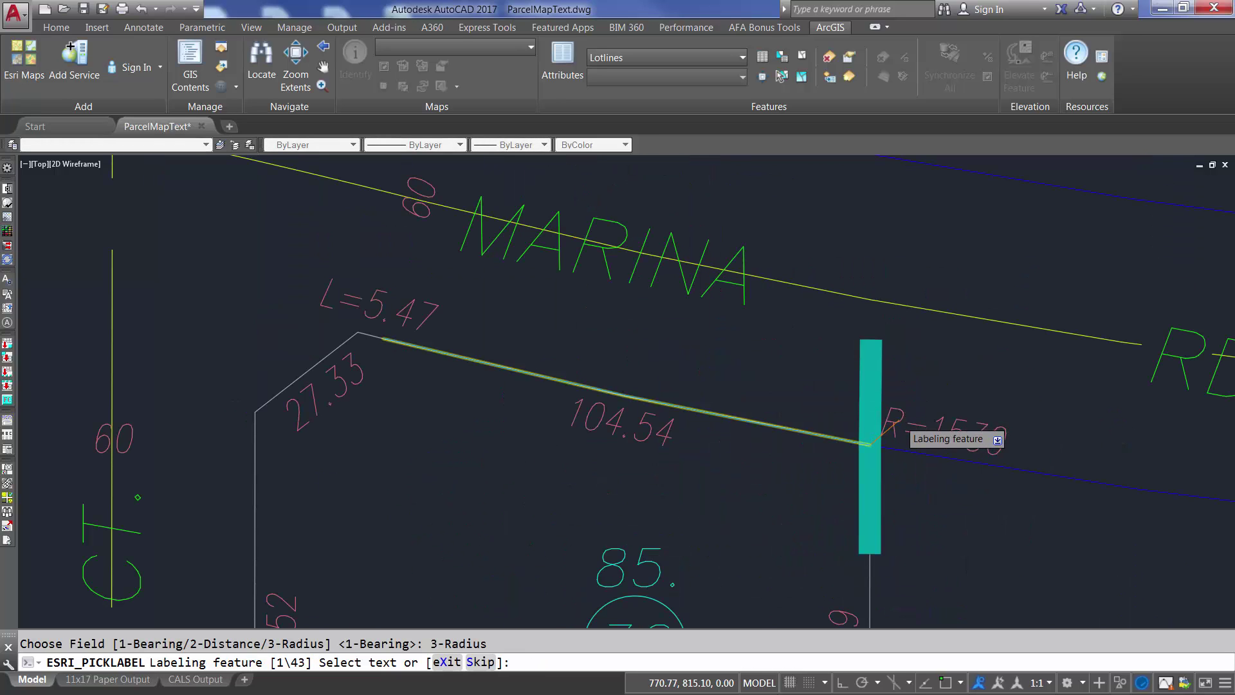
click(860, 405)
scroll(859, 436, down, 8)
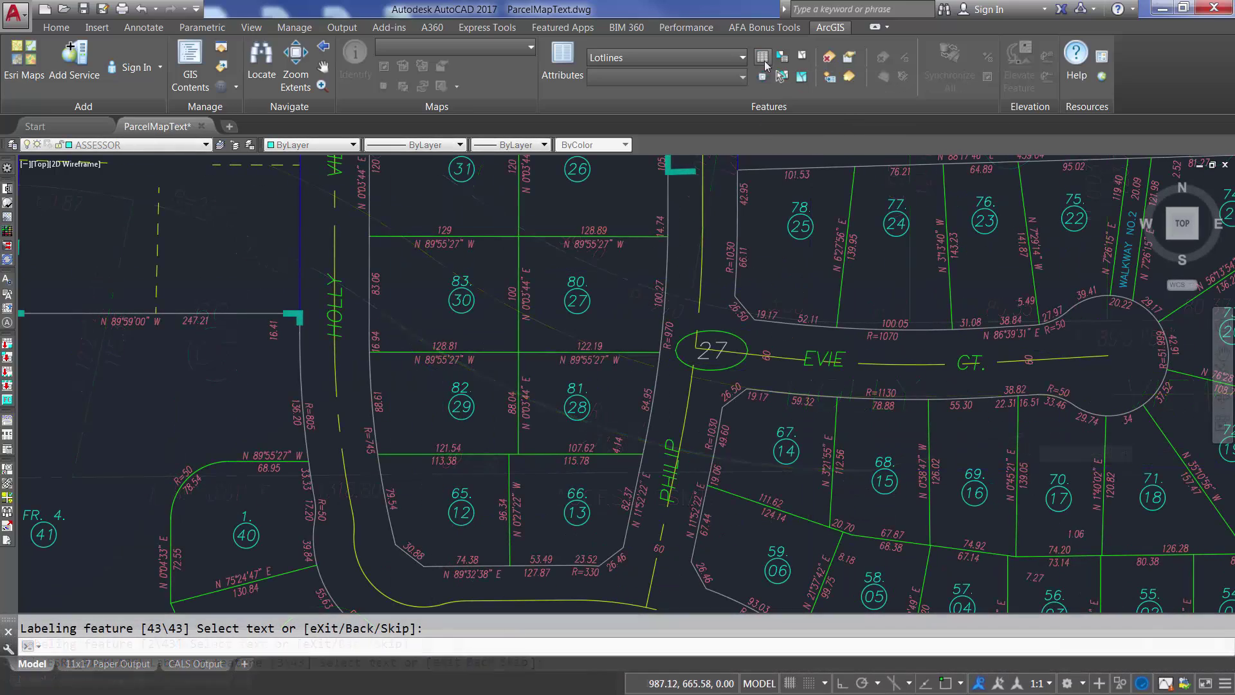
- Review the Distance and Radius values in the Lotlines attribute table
click(763, 57)
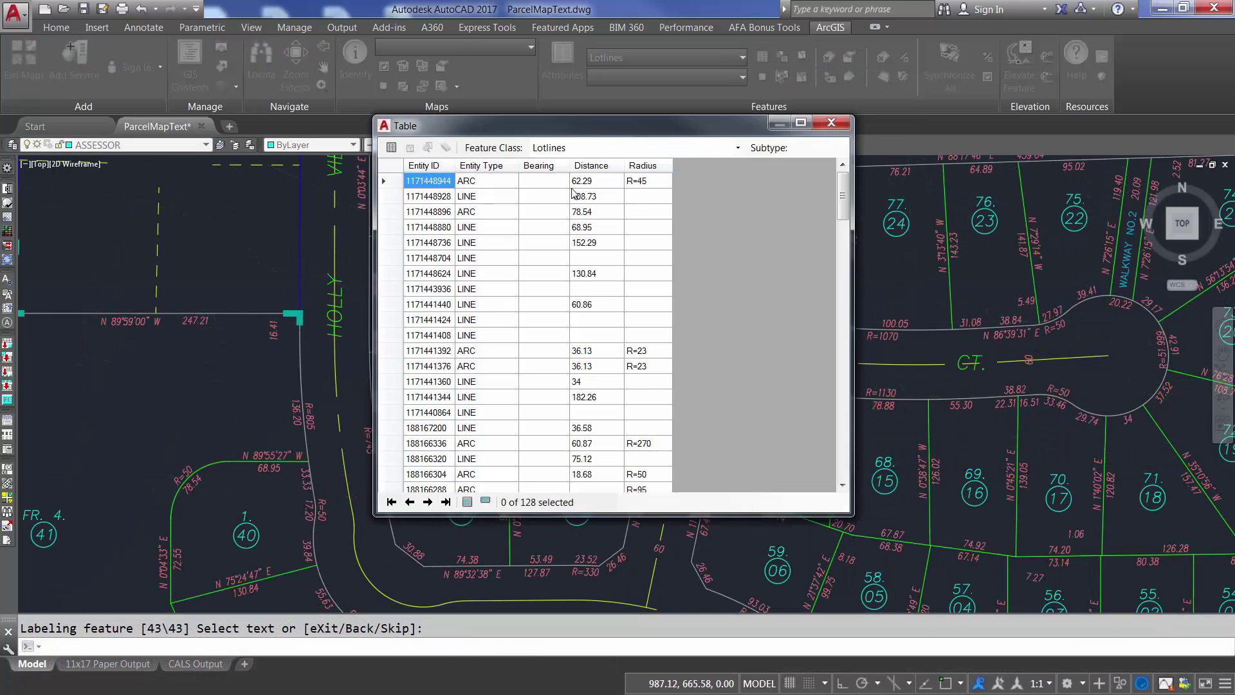
scroll(483, 257, down, 6)
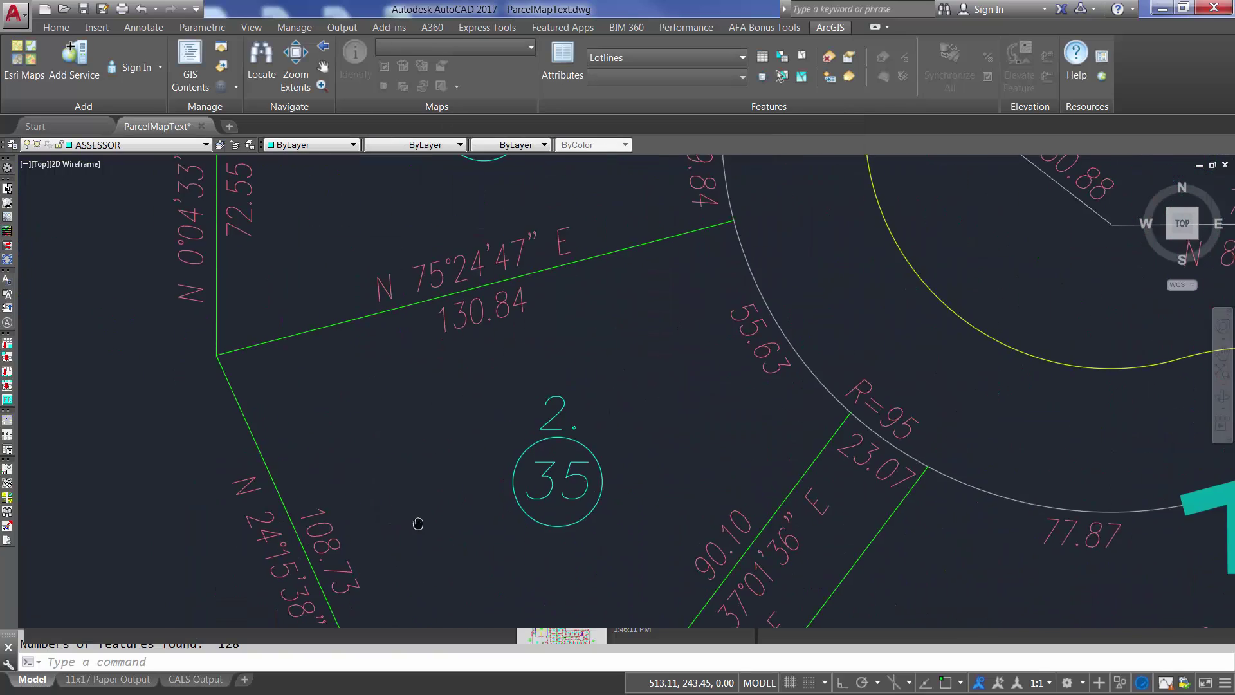
- Set the Distance of the lot line labelled 108.73 beside parcel 35 to 108 in its Lotlines feature attributes
mouse_move(418, 523)
middle_down()
mouse_move(655, 398)
mouse_move(739, 326)
middle_up()
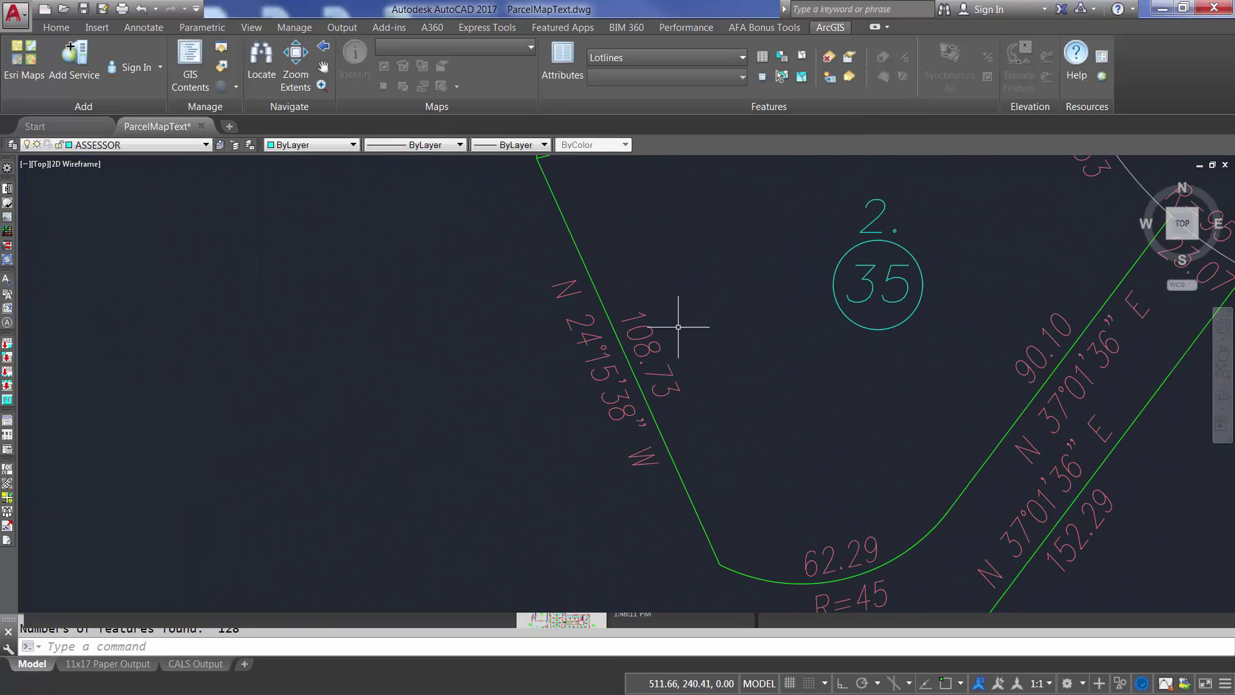
click(611, 324)
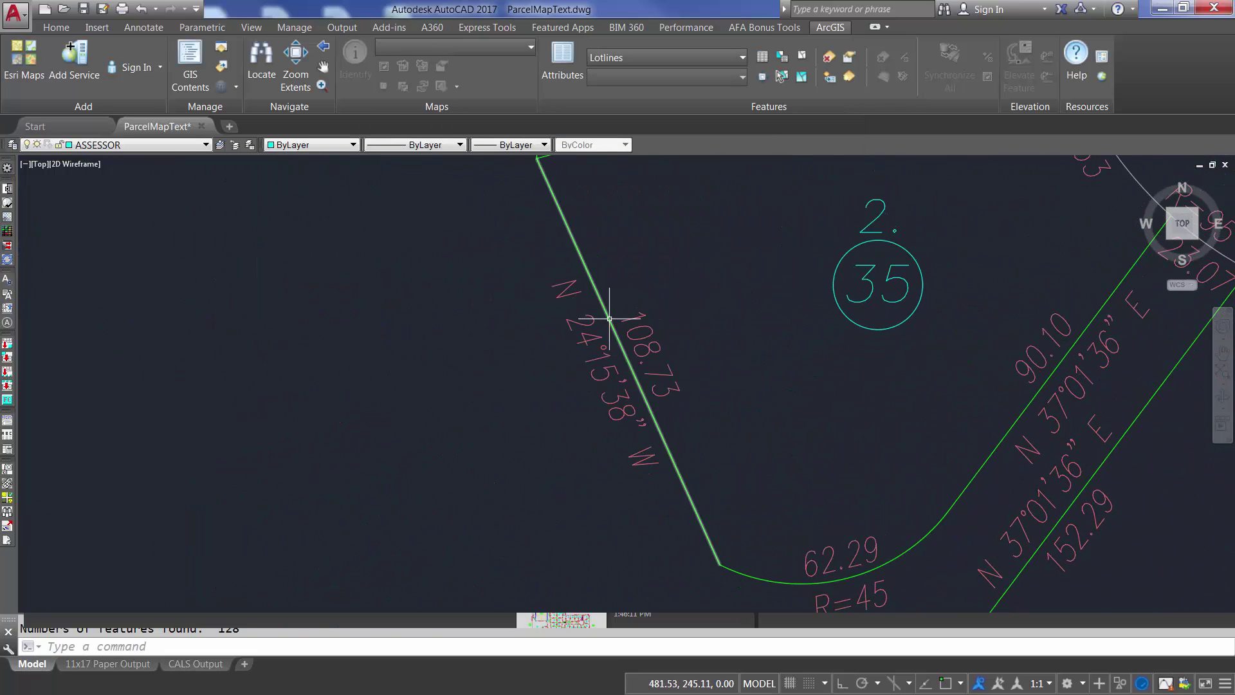
click(571, 59)
drag(144, 204, 135, 204)
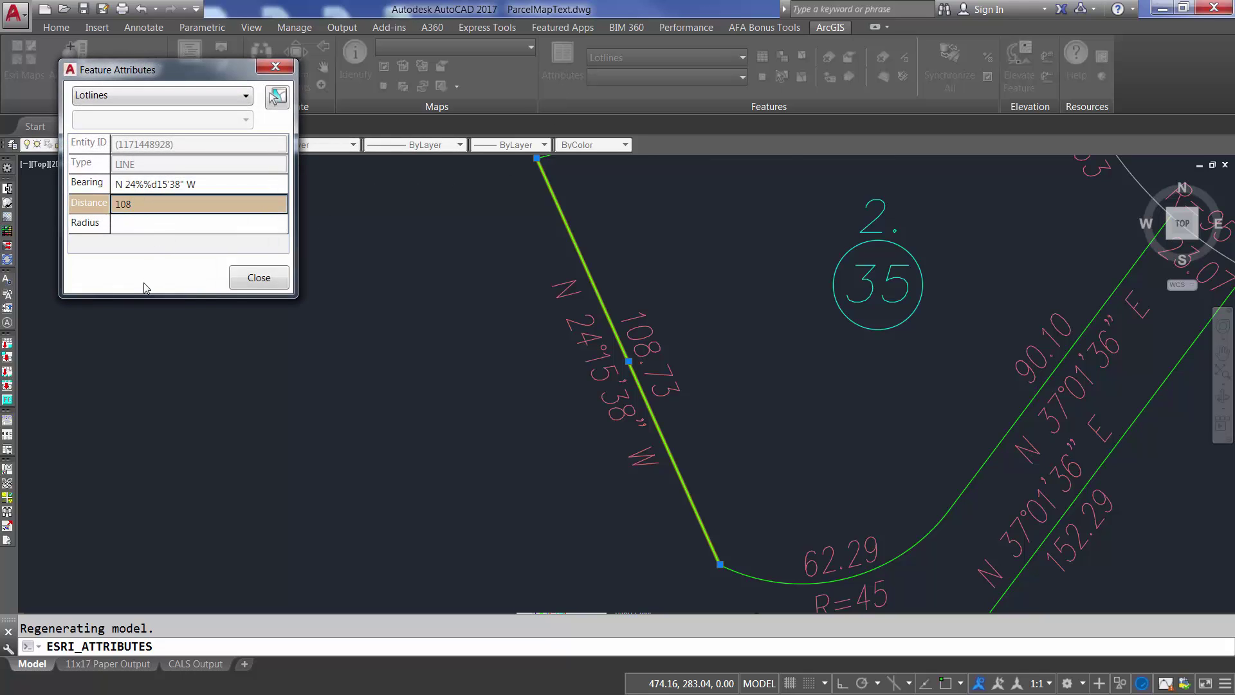
click(257, 278)
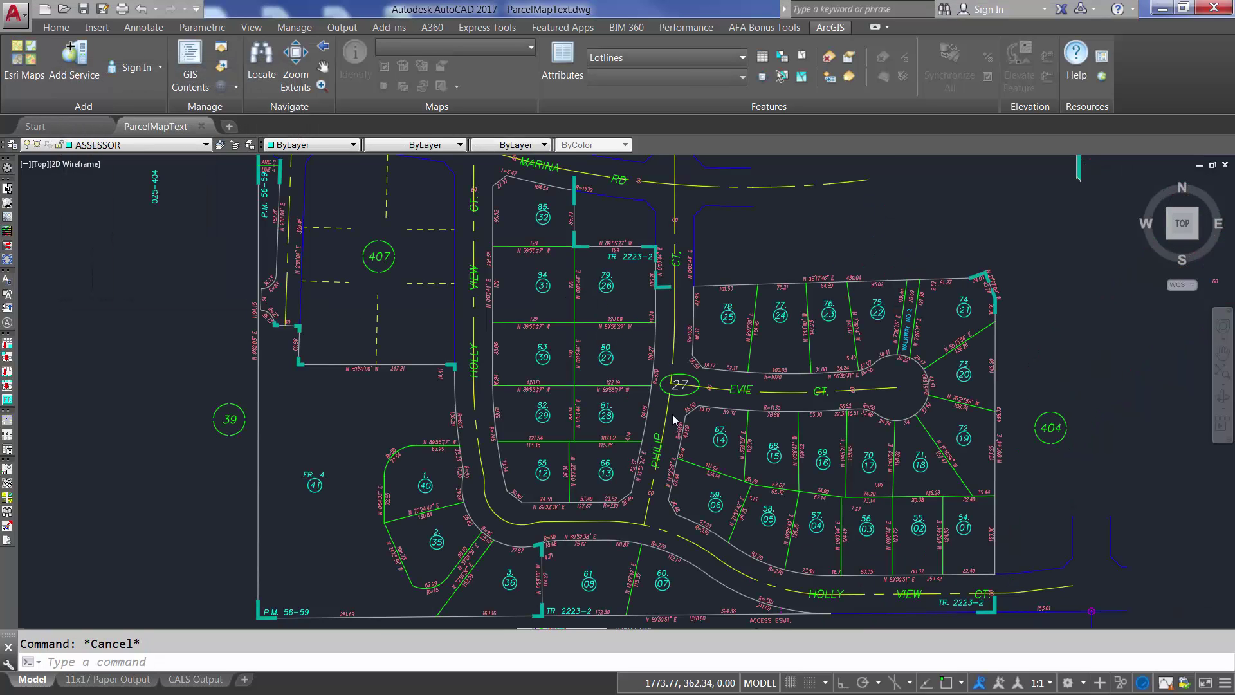
- Inspect the Philip Ct. and Holly View Ct. street centerlines by selecting each one and clearing the selection
click(665, 421)
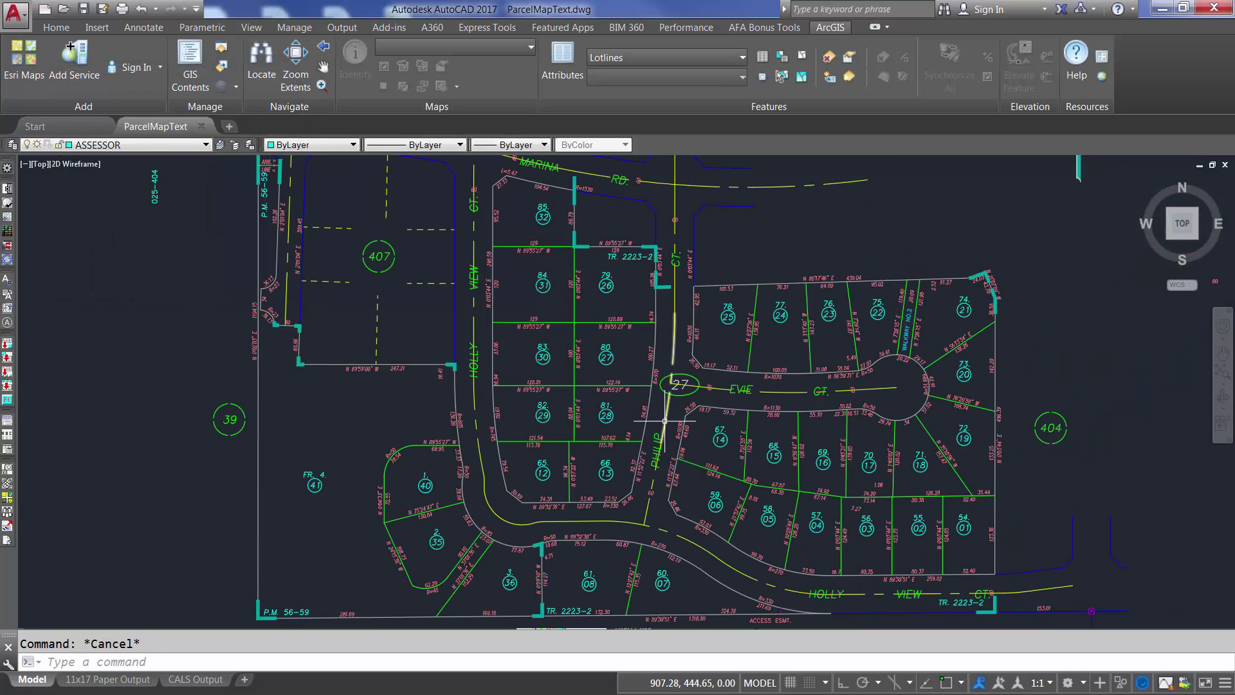
click(652, 489)
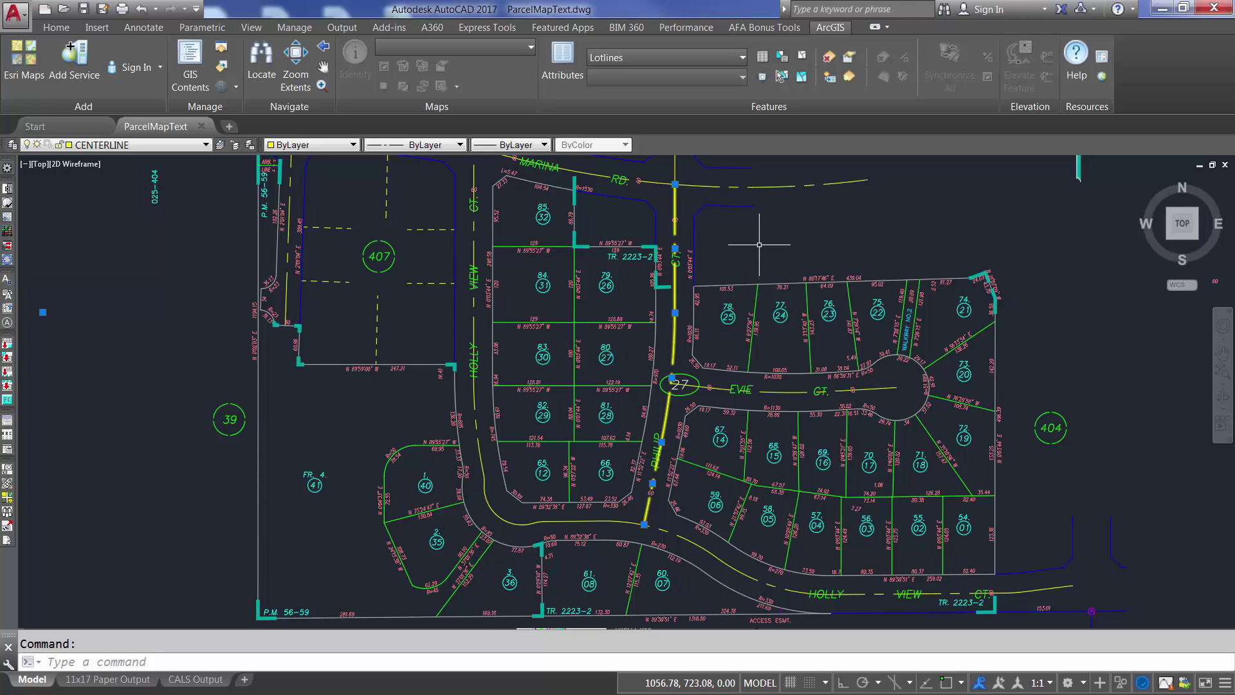
key(Escape)
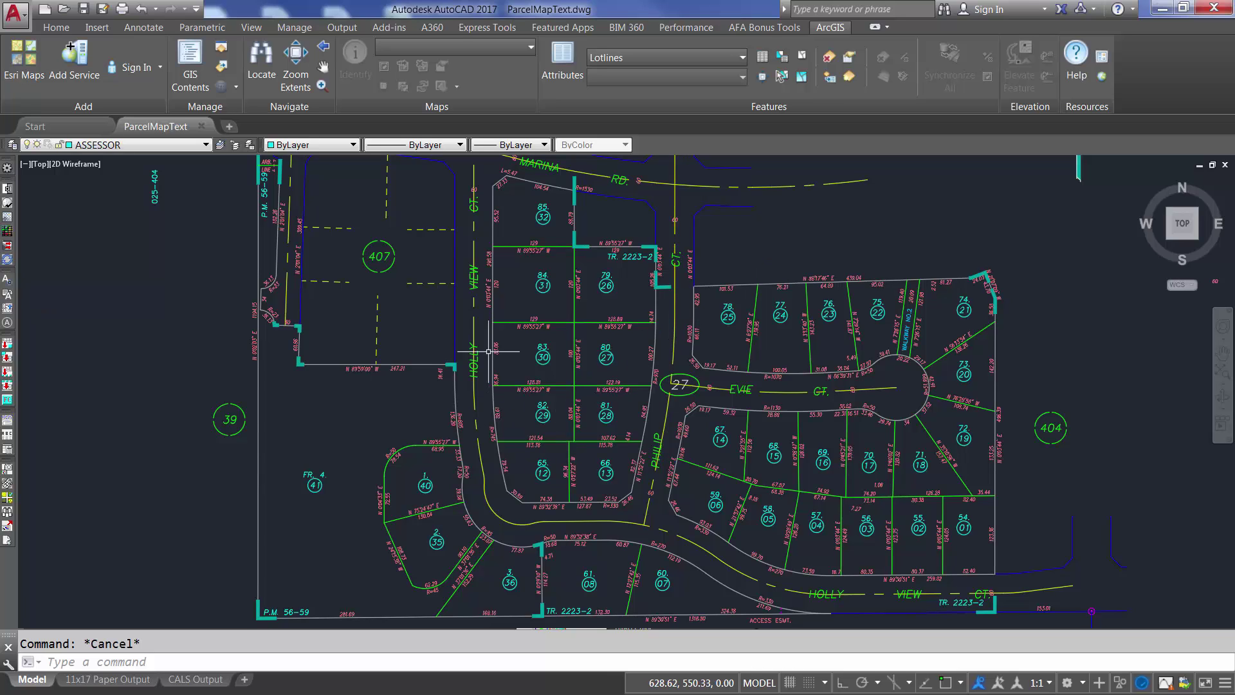
click(472, 327)
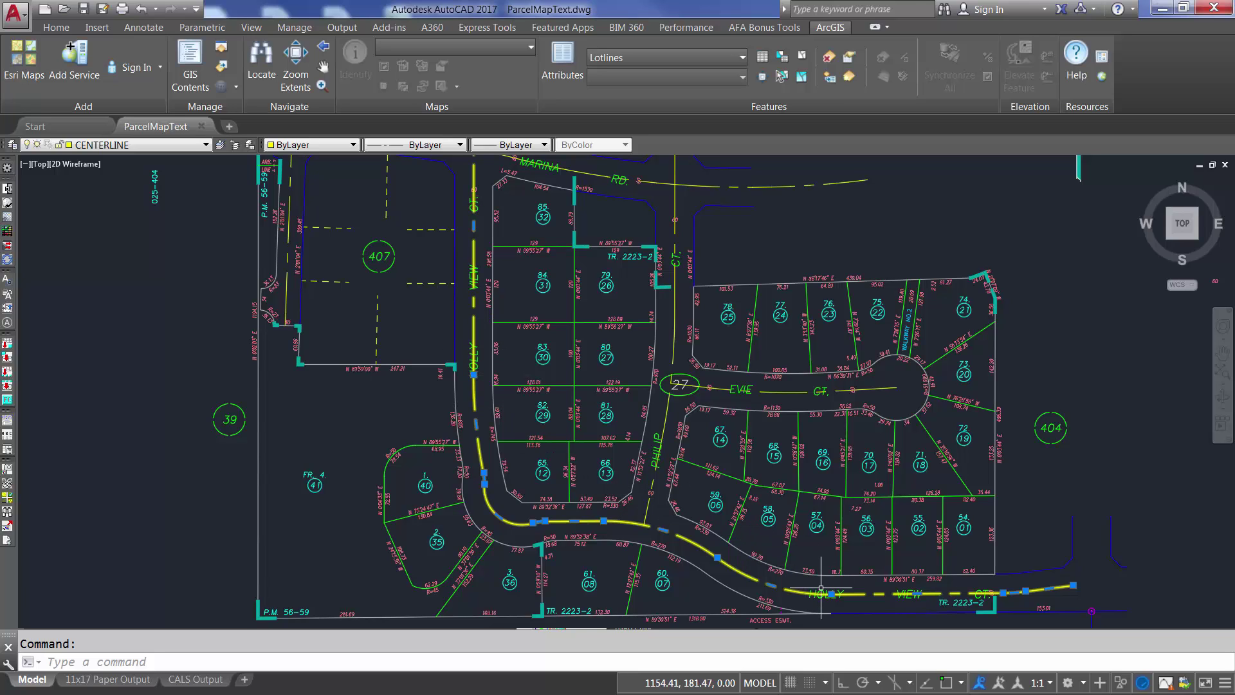
key(Escape)
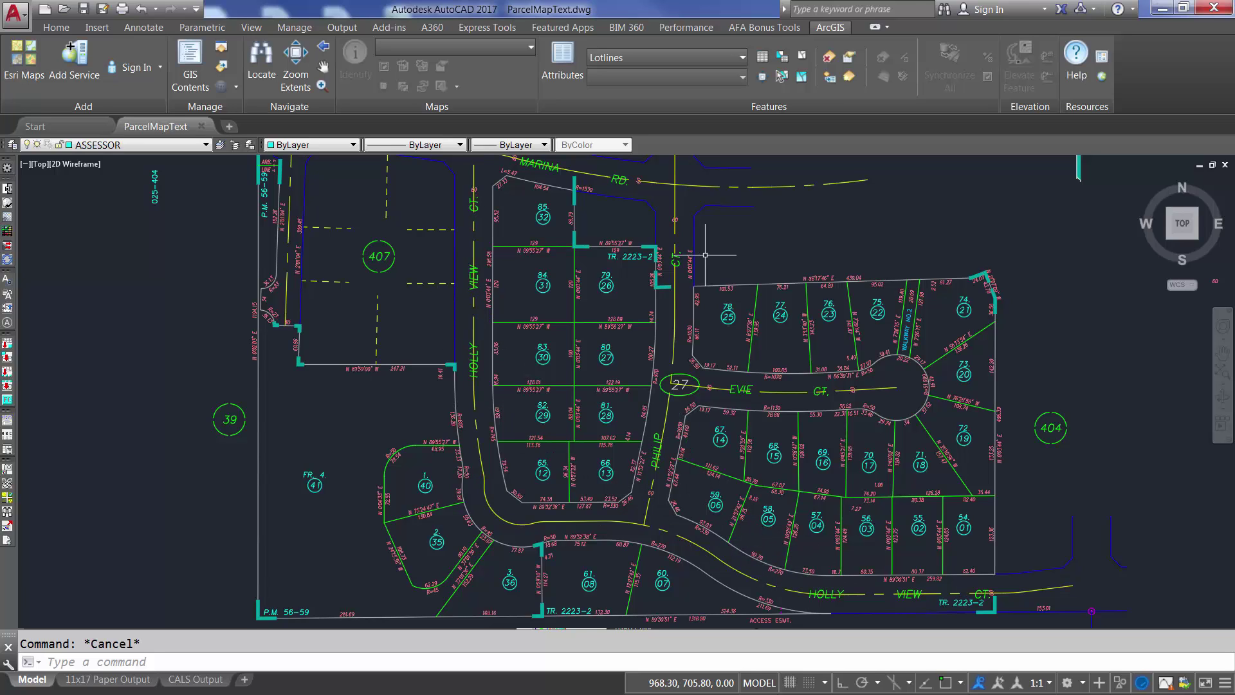
- Create a Centerlines feature class for the street centerlines on the CENTERLINE layer
click(847, 77)
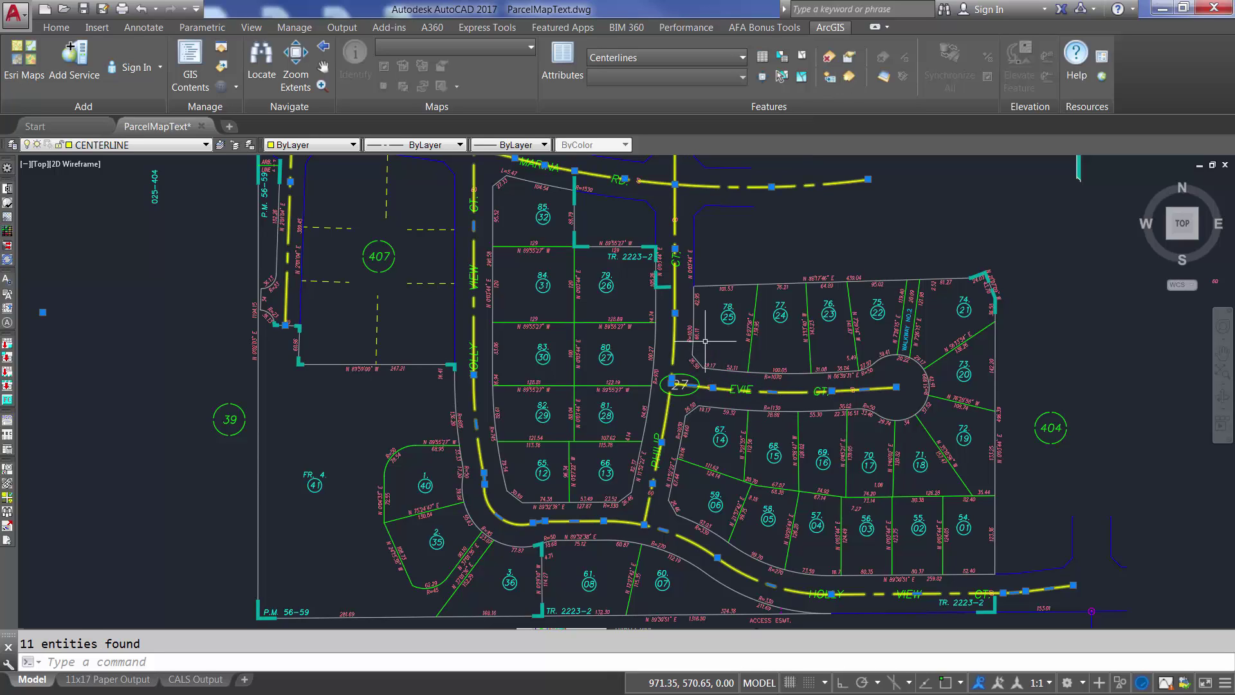
- Run ESRI_PICKLABEL on the selected street centerlines and assign the lower HOLLY VIEW CT. text to the Holly View centerline
text(p)
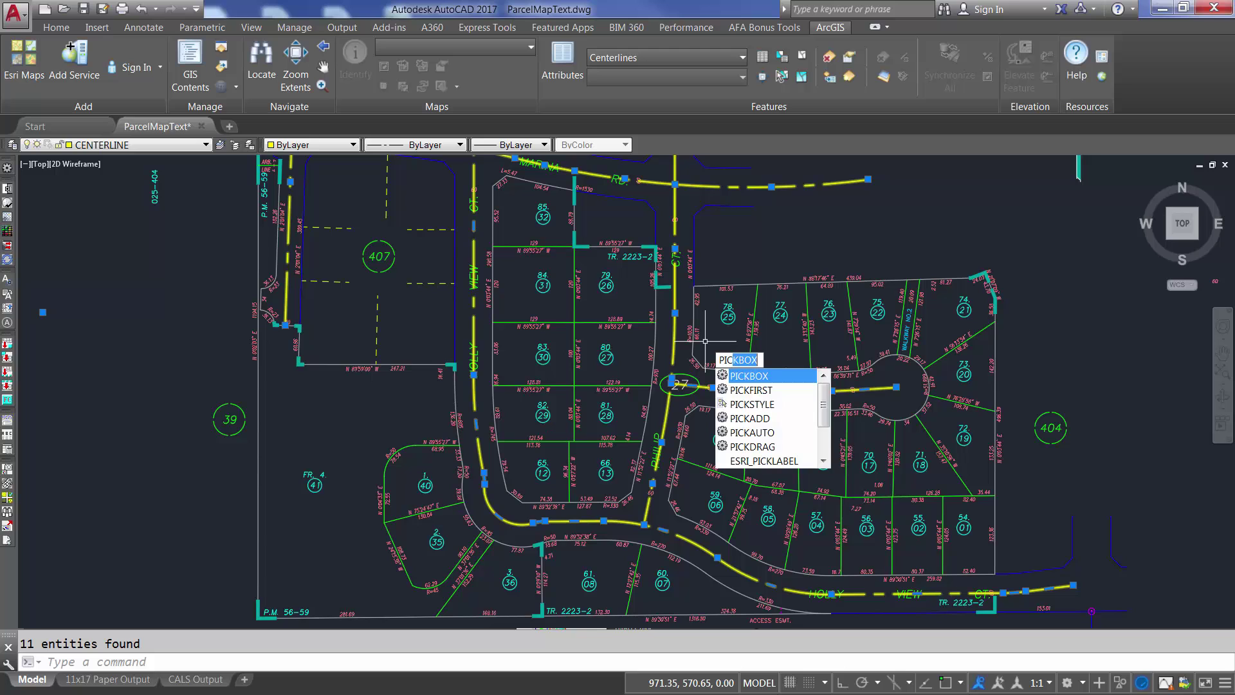
key(Down)
key(Down)
key(Down)
key(Down)
key(Down)
key(Down)
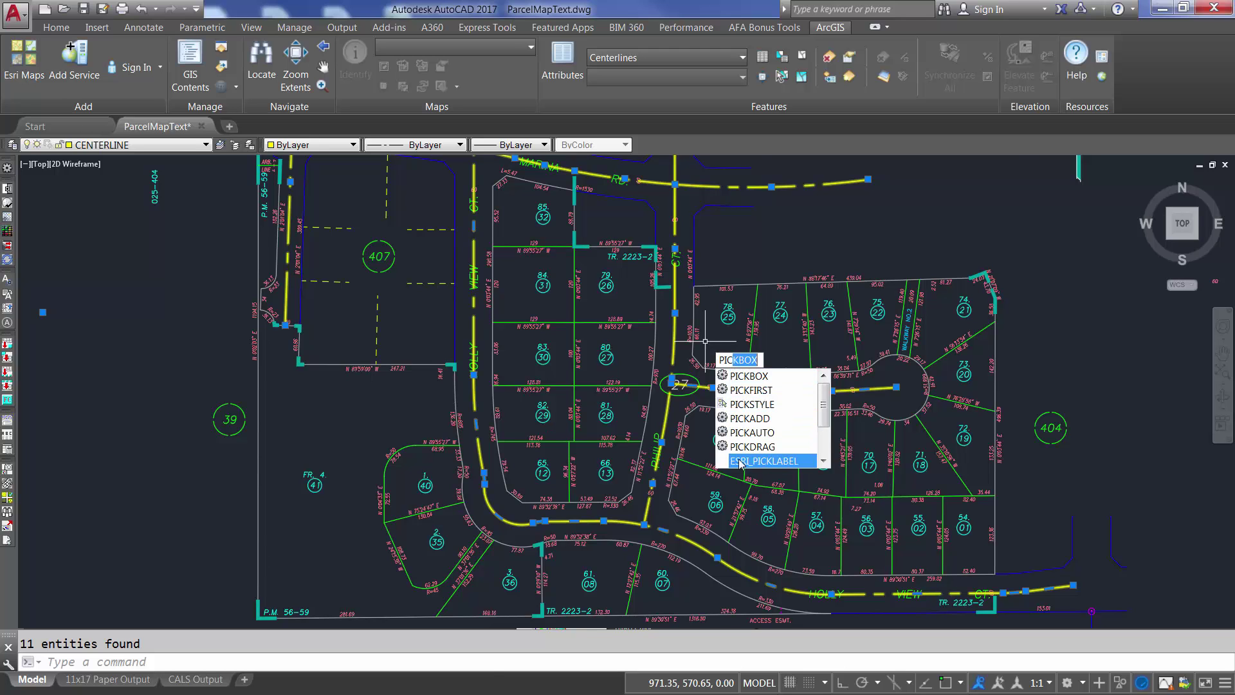
key(Return)
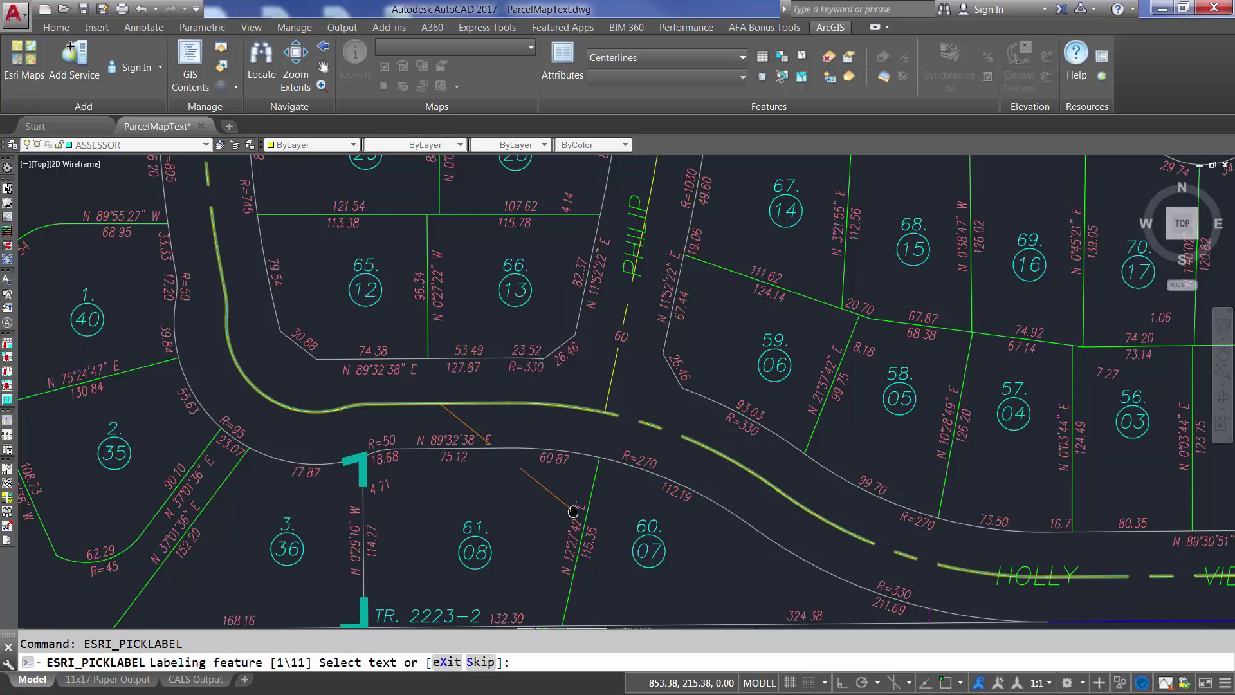
scroll(572, 511, down, 2)
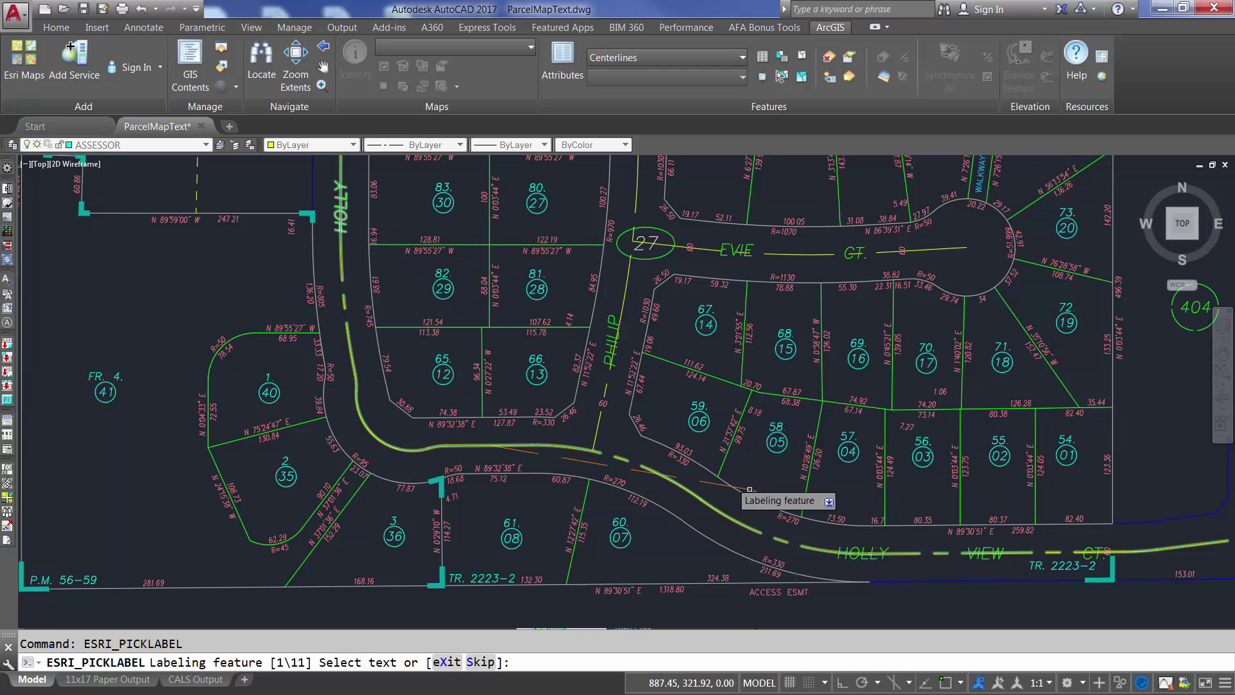
click(856, 549)
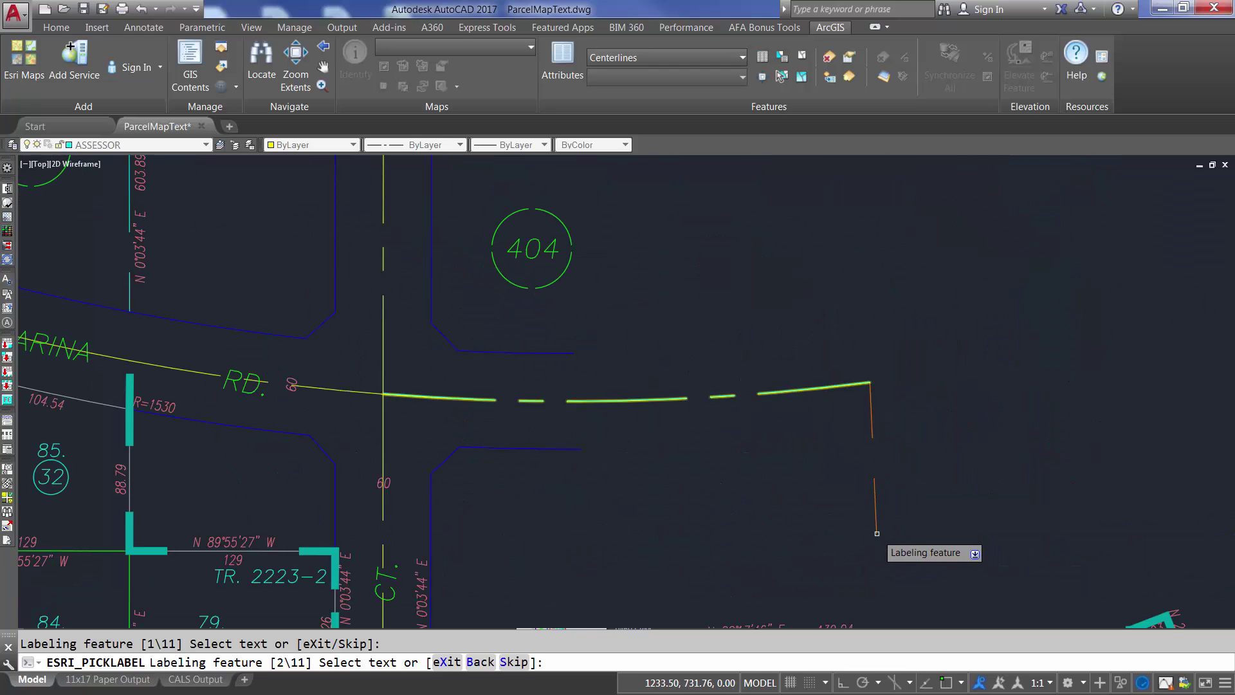
- Assign the MARINA RD. text to the eastern Marina Rd. centerline segments and label the cross-street segment north of Marina Rd
scroll(714, 508, down, 2)
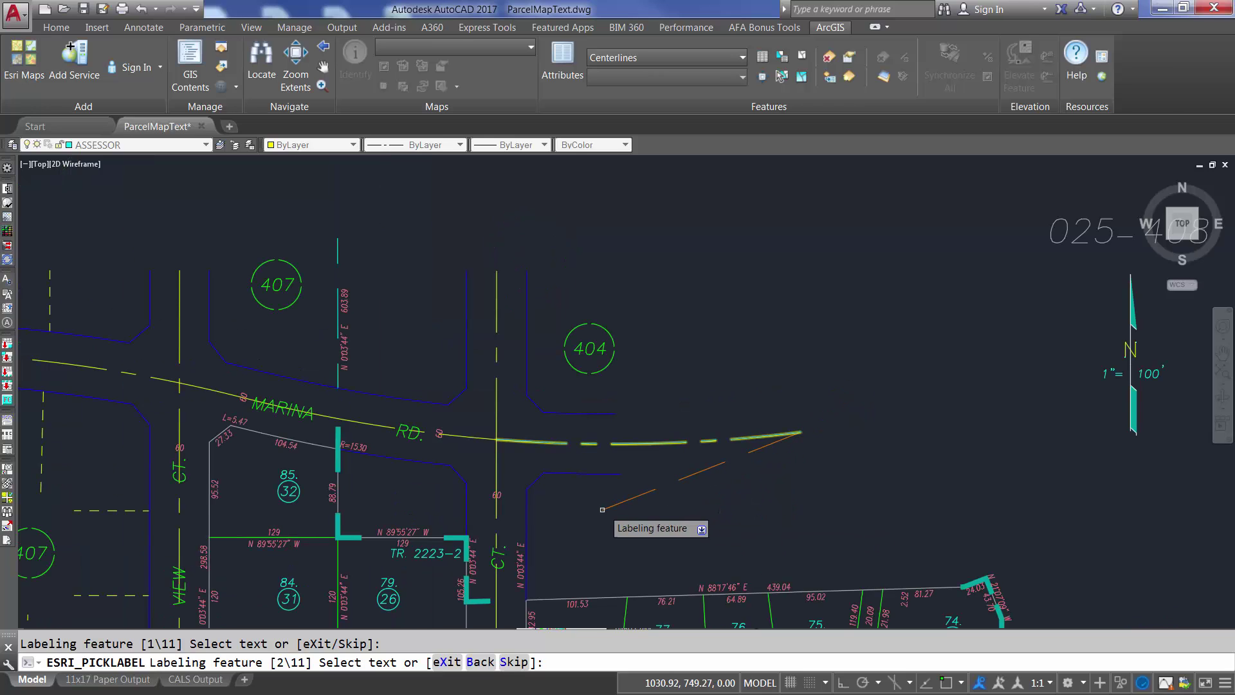
click(406, 435)
scroll(405, 435, down, 2)
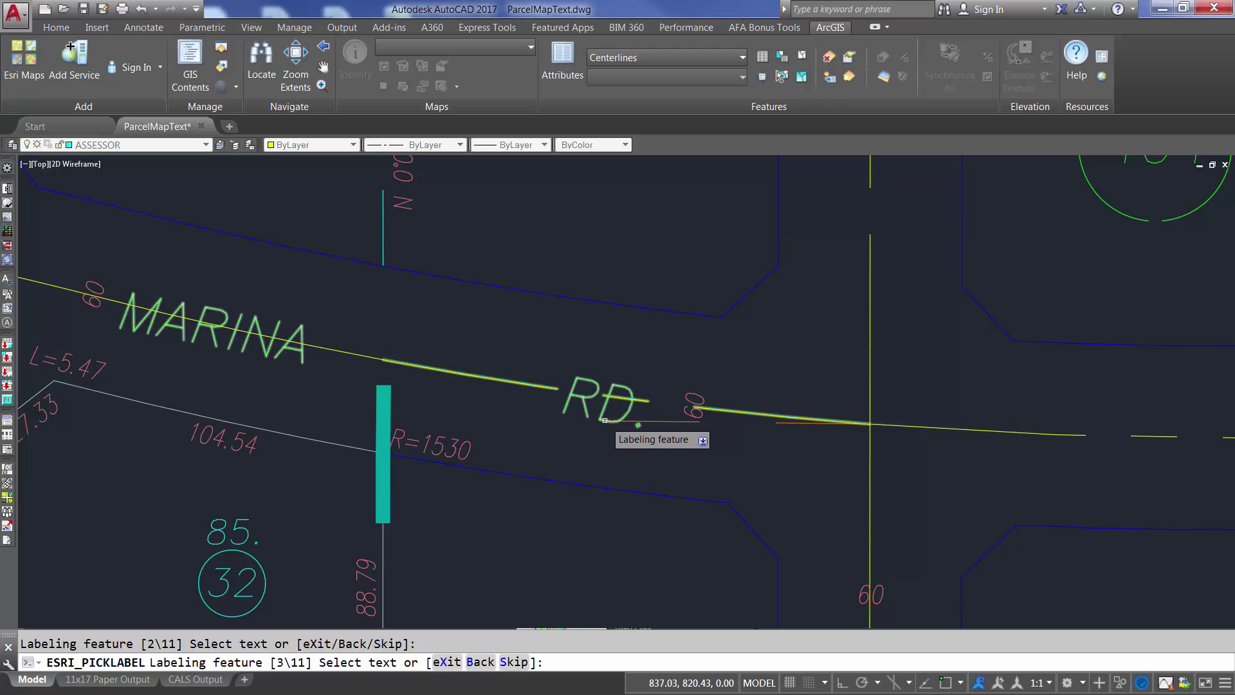
click(602, 413)
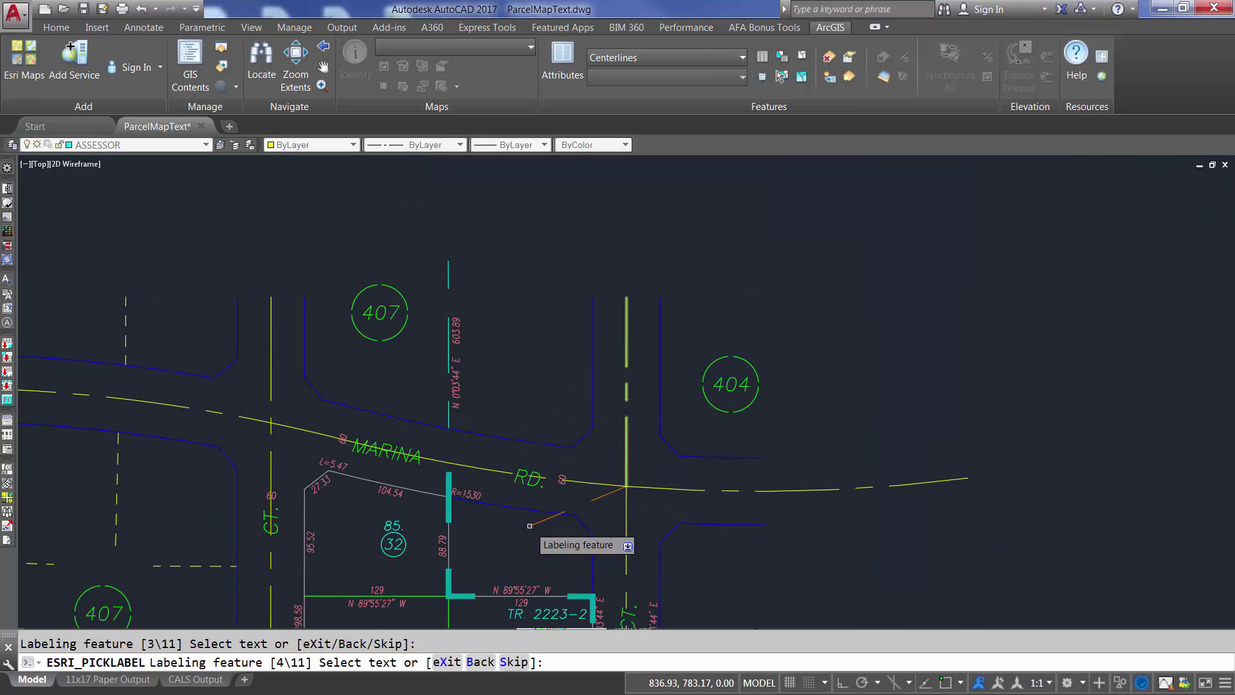
click(531, 481)
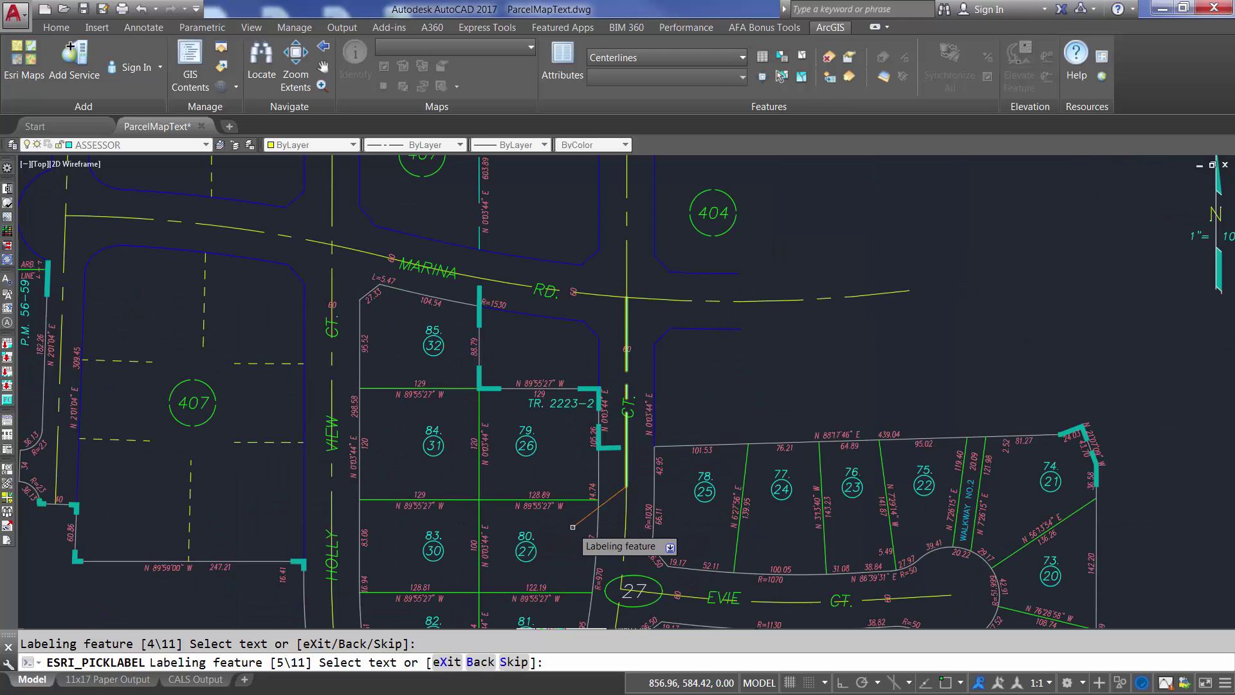
- Label the Philip centerline segments from the PHILIP CT. text and the two western Marina Rd. segments from the MARINA RD. text
click(633, 416)
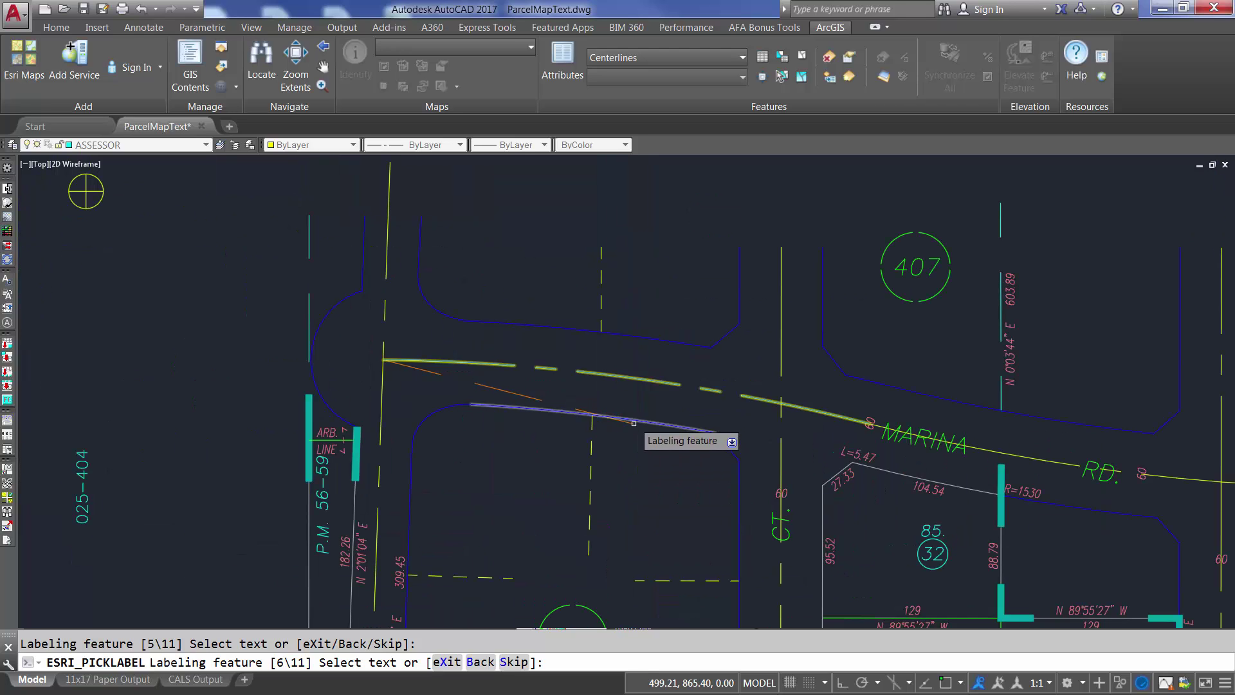
click(923, 440)
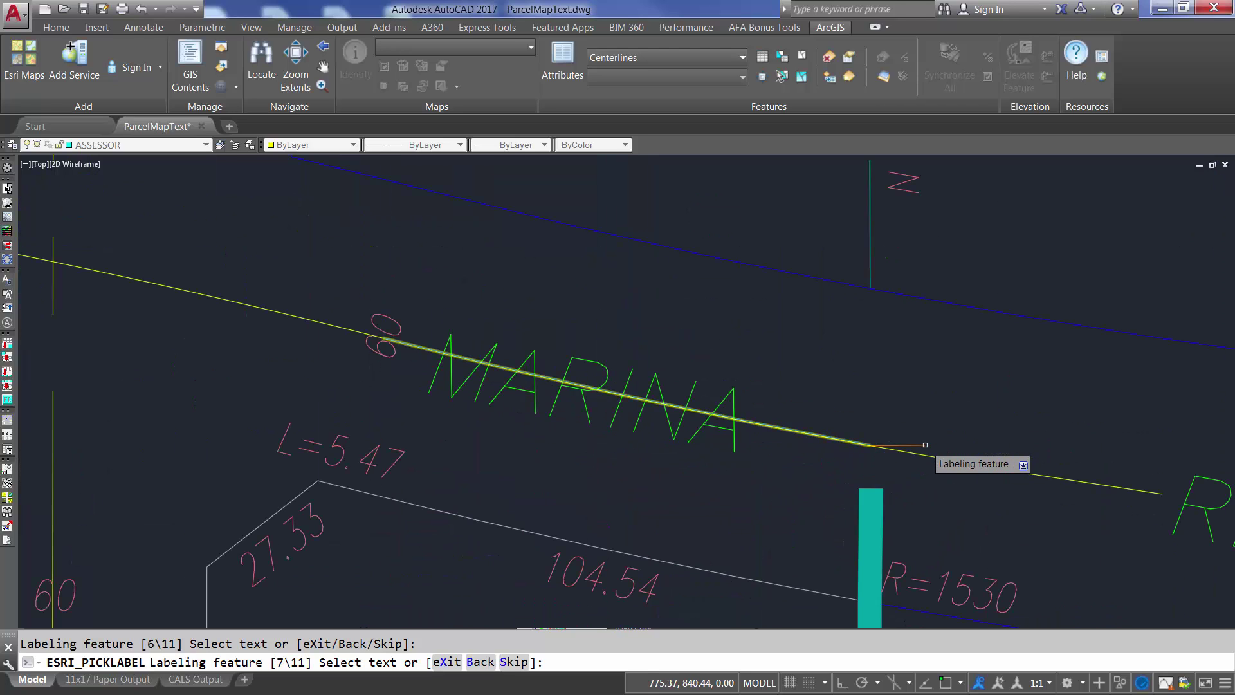
click(734, 447)
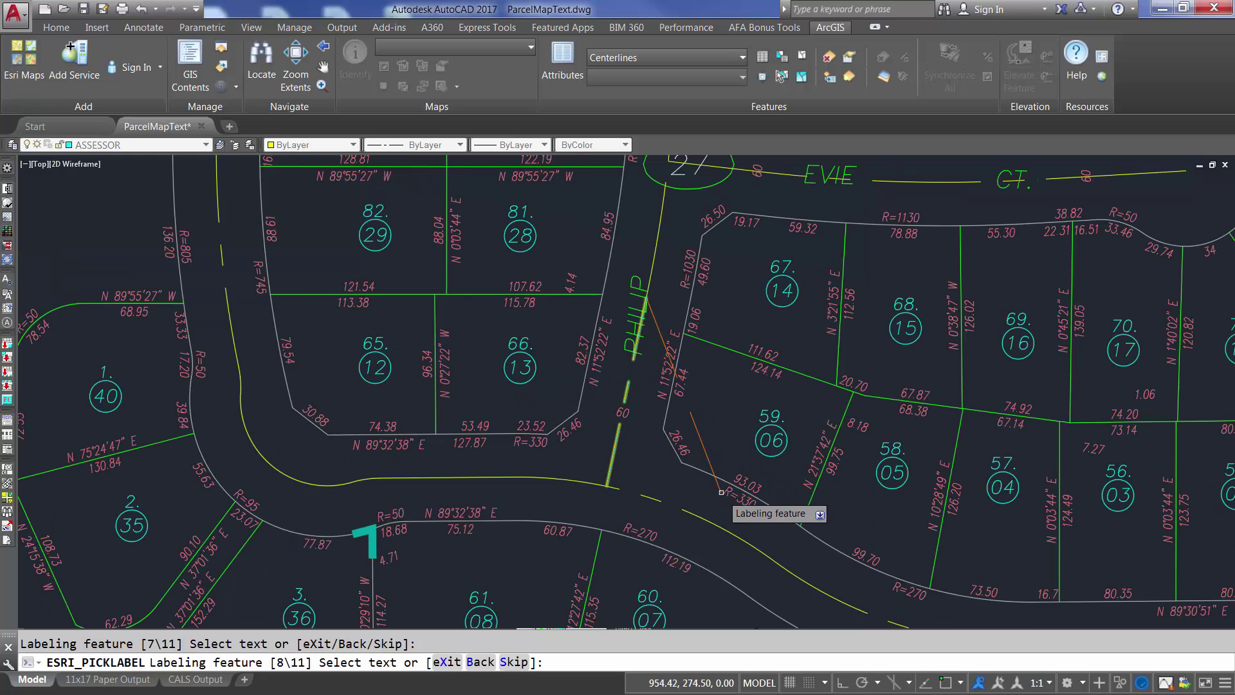
click(636, 317)
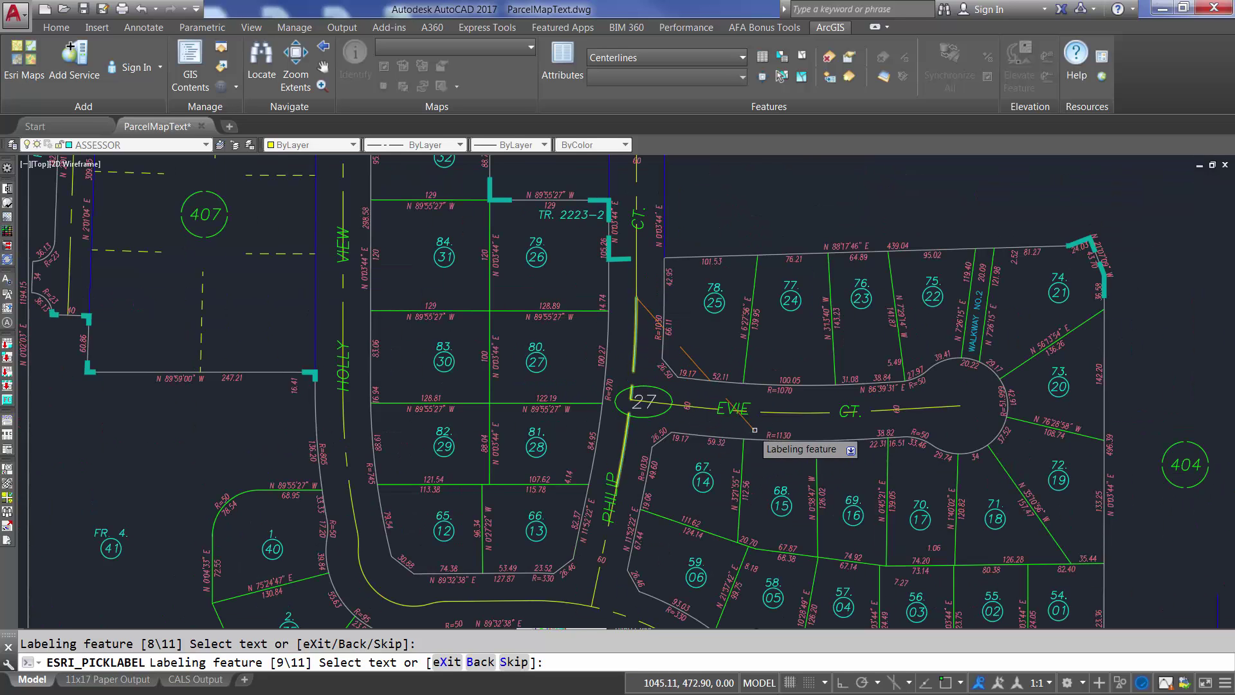
click(609, 476)
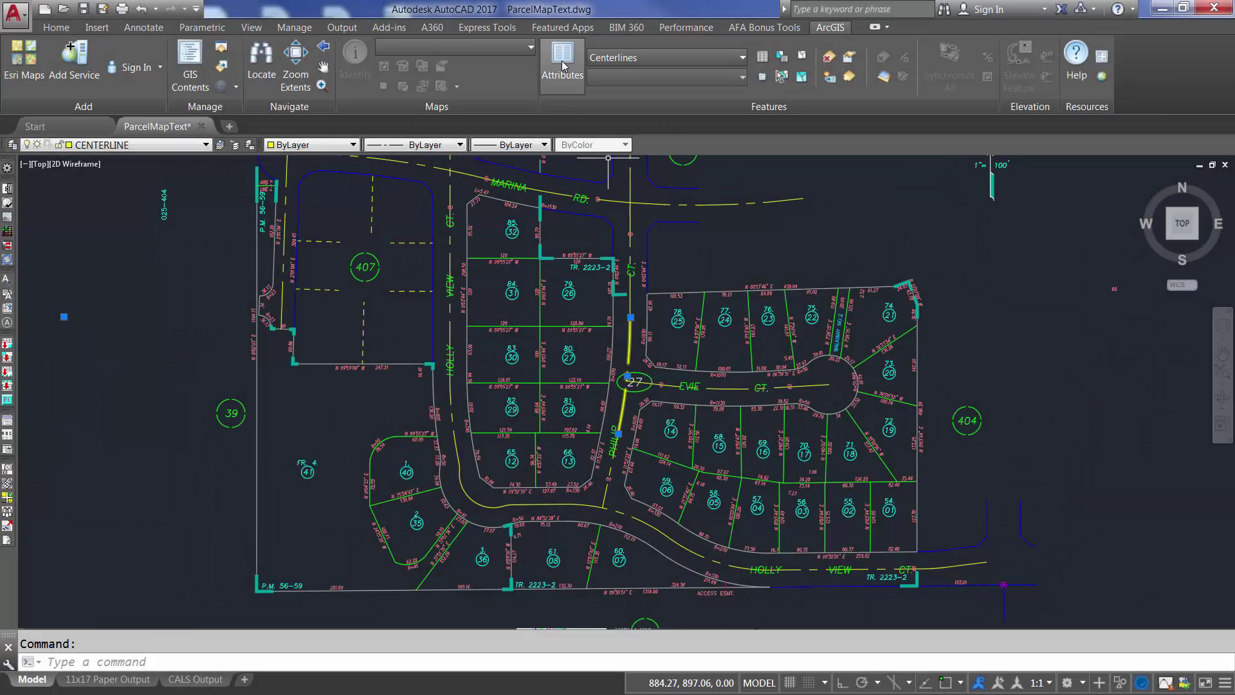
- Set the Streetname of the curved Philip centerline arc beside block 27 to PHILIP RD. in its feature attributes
click(562, 61)
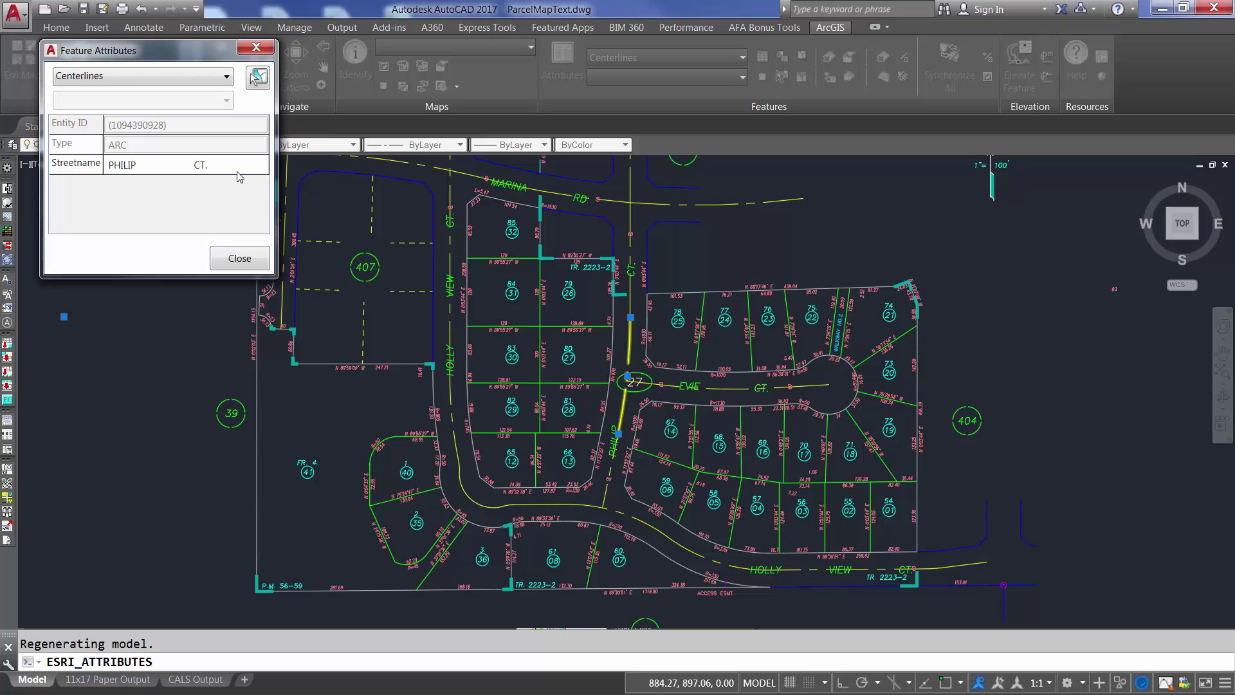
click(205, 165)
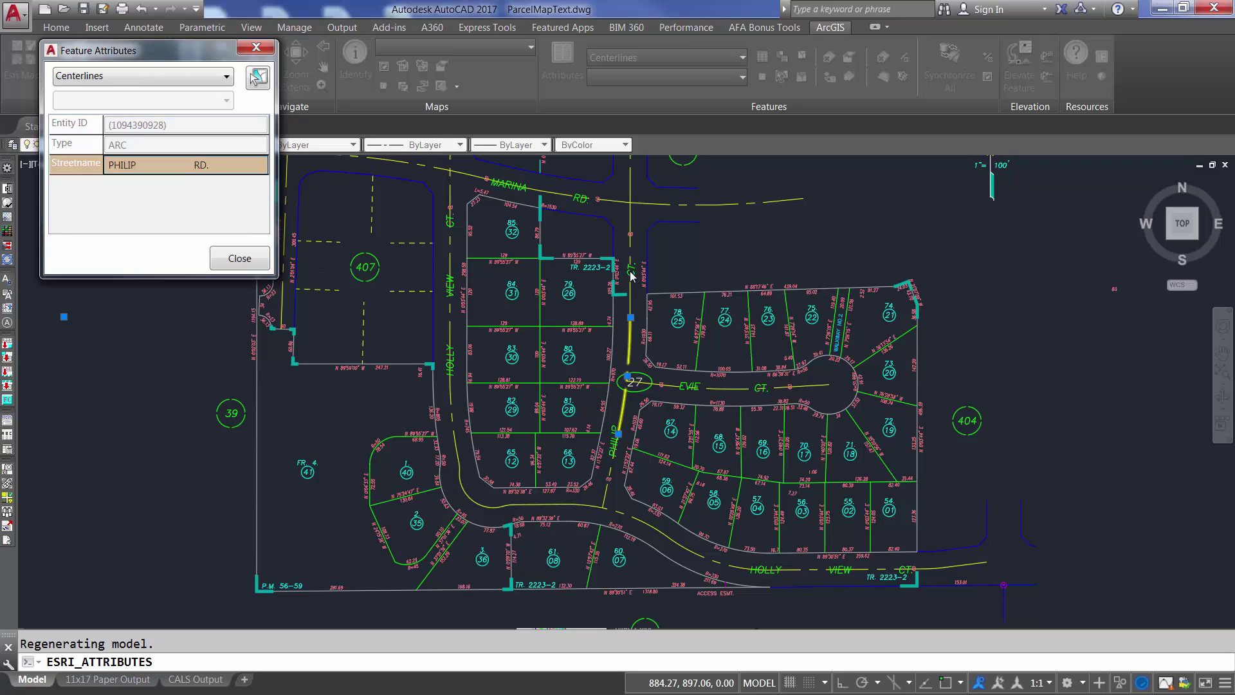
click(248, 262)
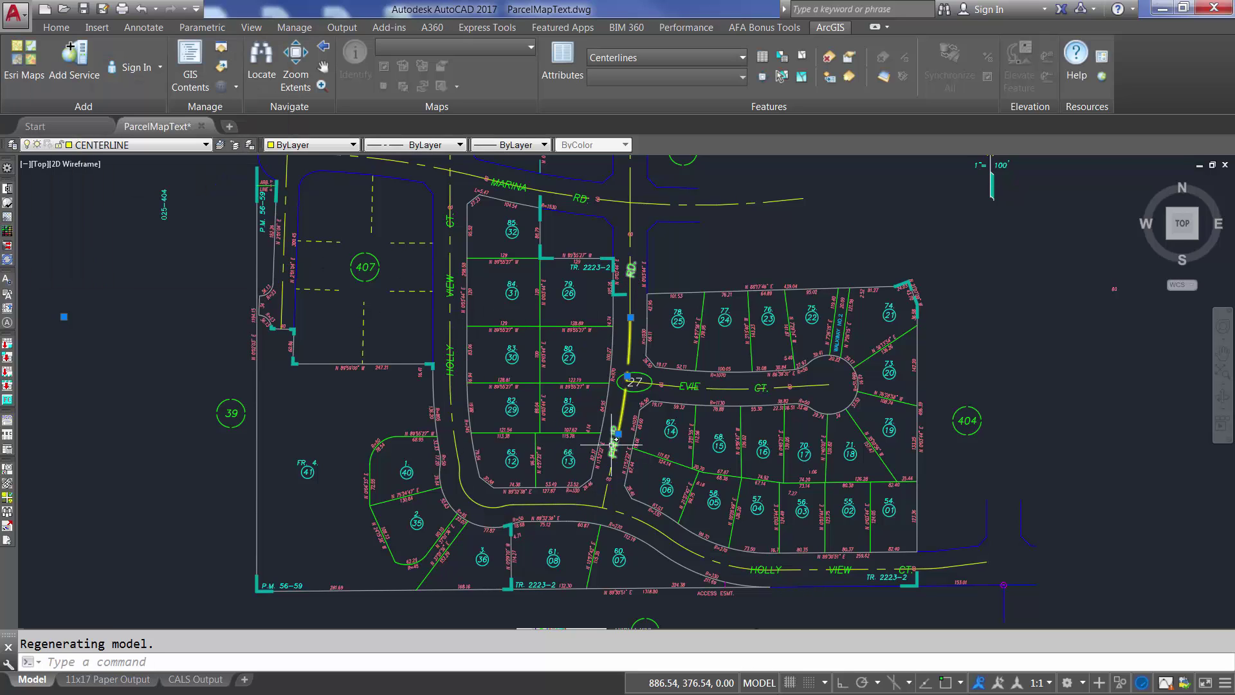
key(Escape)
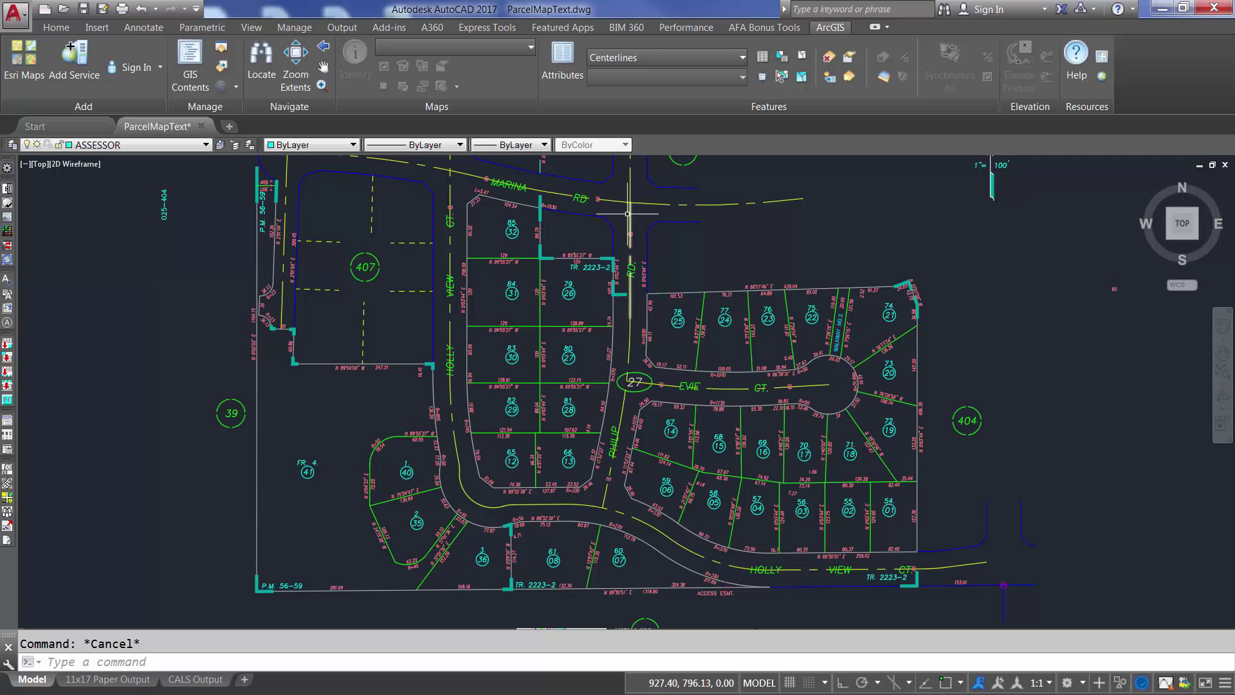
- Check the Streetname attribute of the straight Philip centerline segment just south of Marina Rd., leaving it unedited
click(630, 212)
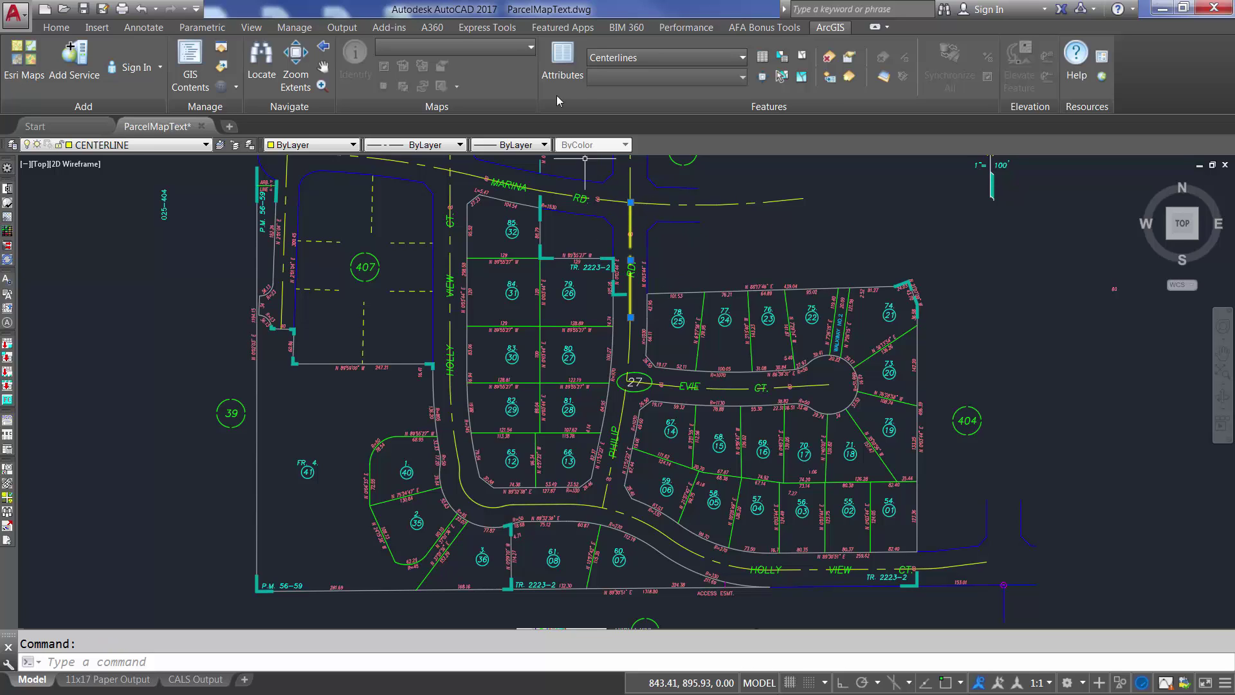
click(552, 63)
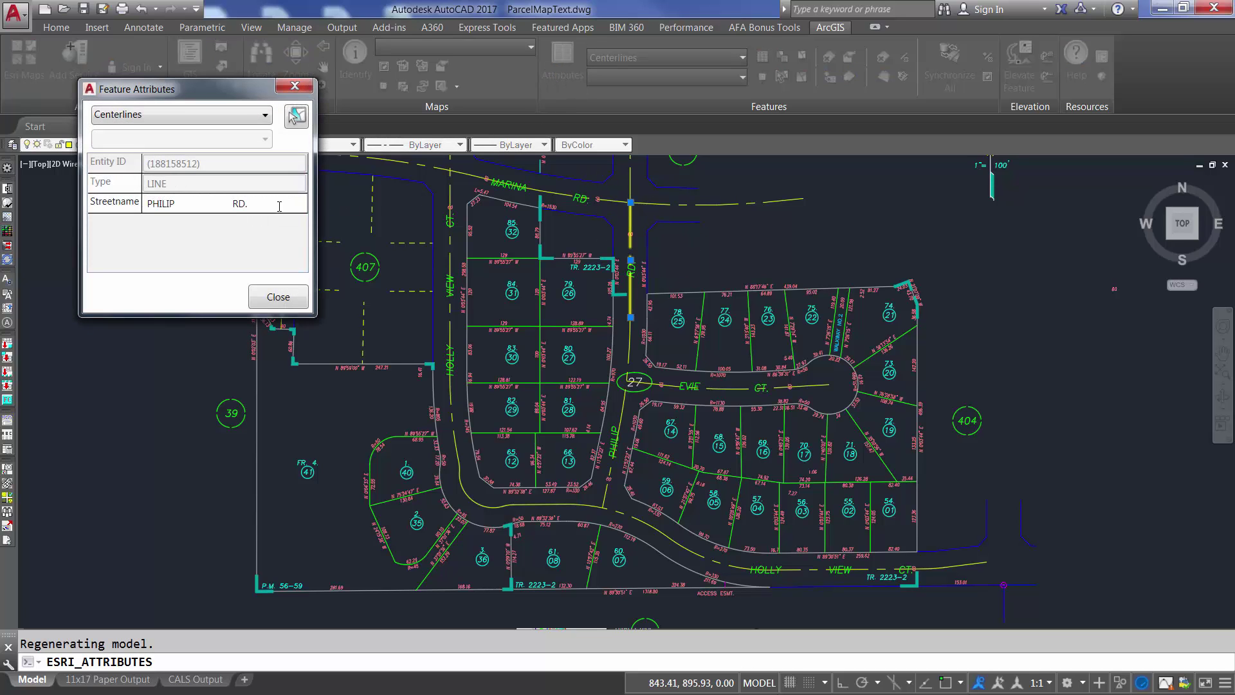
click(251, 204)
click(295, 85)
key(Escape)
- Set the Streetname of the Holly View centerline polyline to HOLLY VIEW RD. in its Centerlines feature attributes
scroll(433, 353, up, 2)
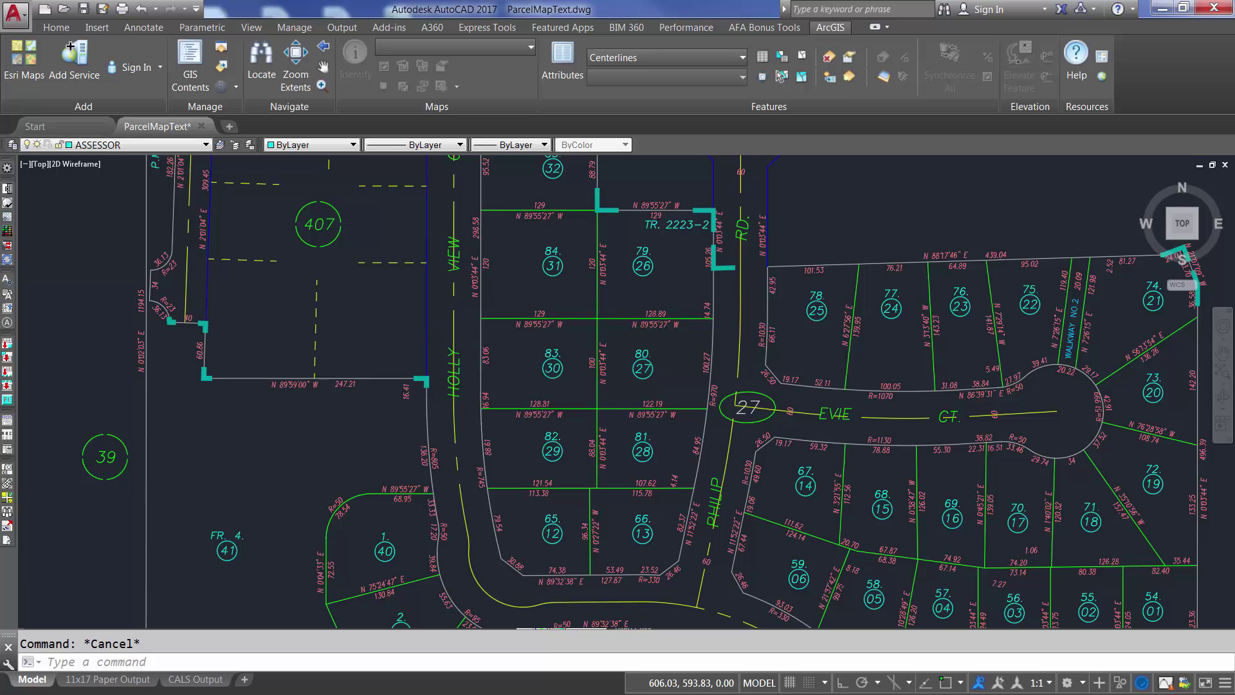
click(455, 328)
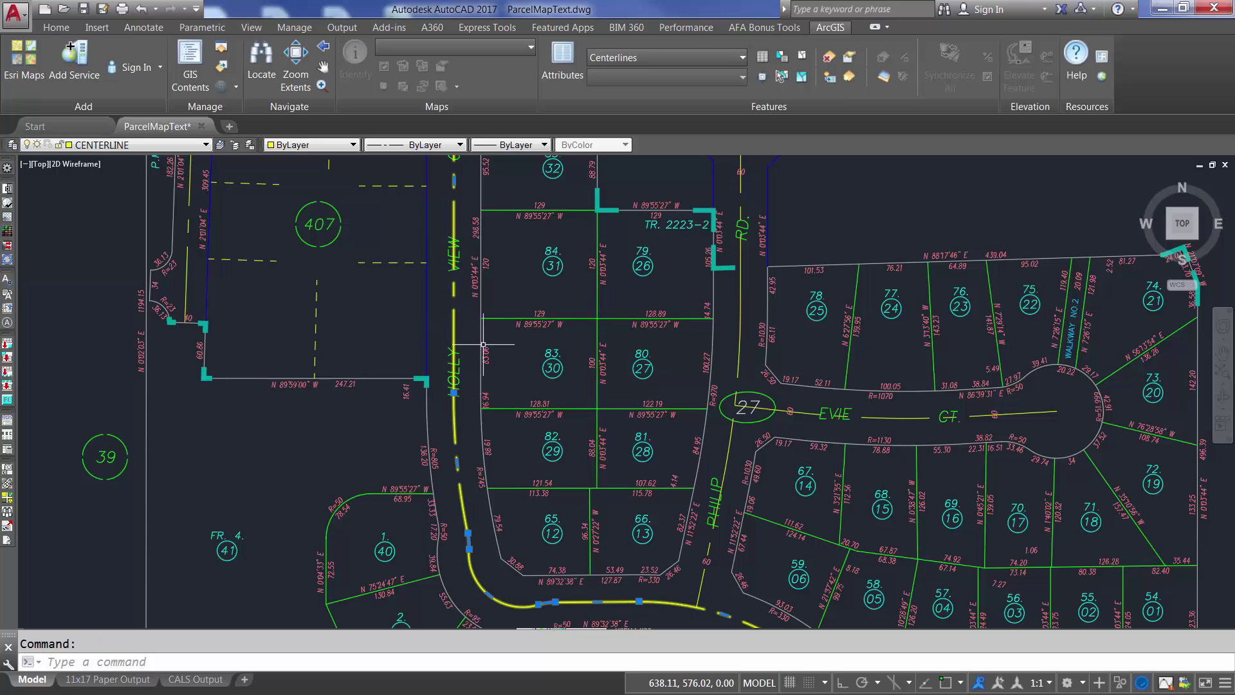
click(567, 65)
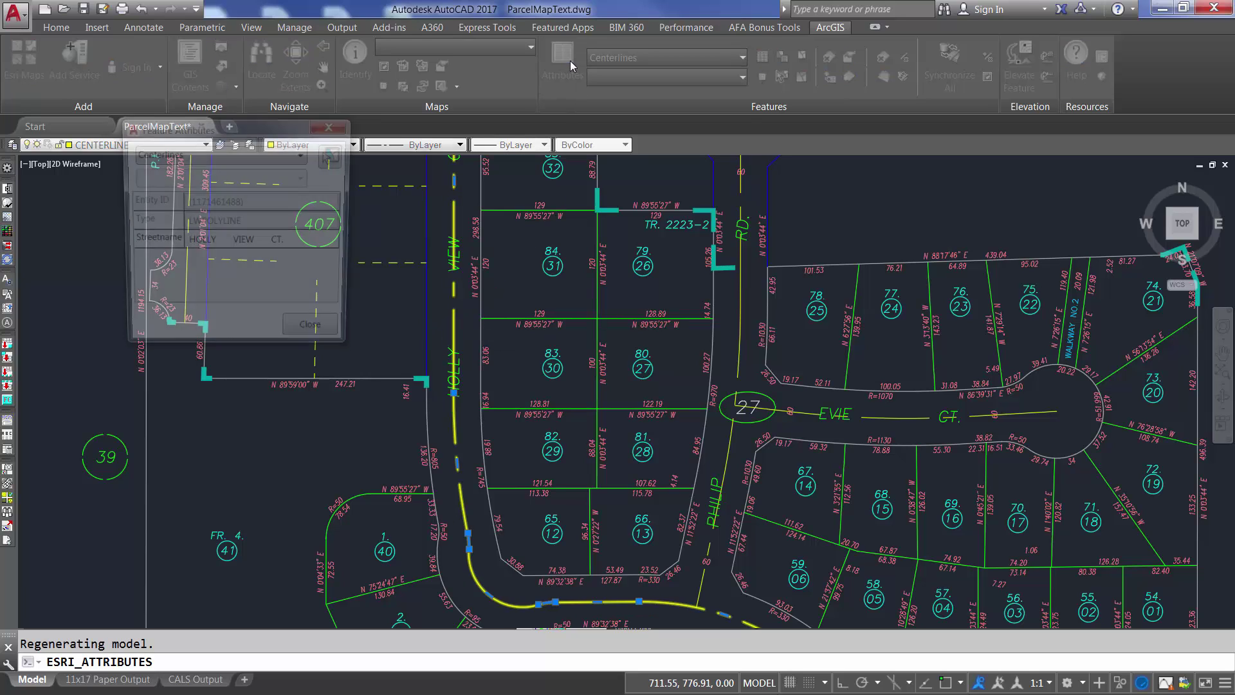
double_click(280, 242)
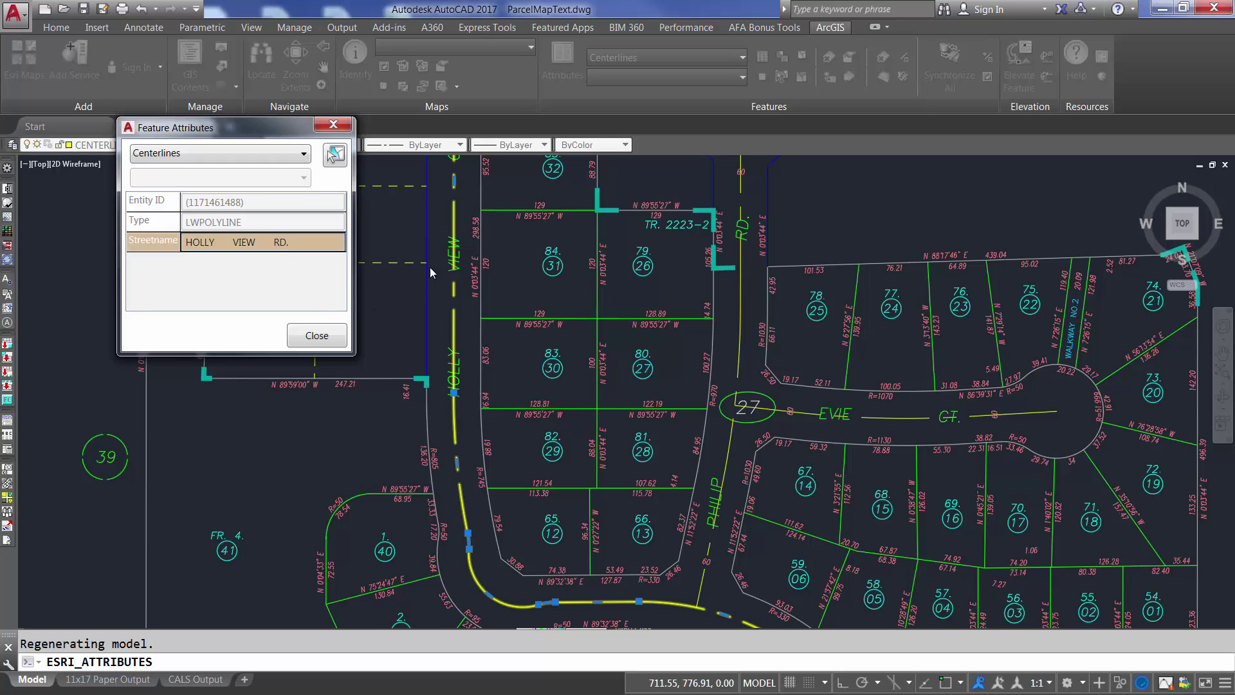
click(336, 339)
- Relate the two HOLLY VIEW street-name texts to each other with ESRI_RELATETEXT
mouse_move(504, 193)
middle_down()
mouse_move(490, 260)
mouse_move(474, 268)
middle_up()
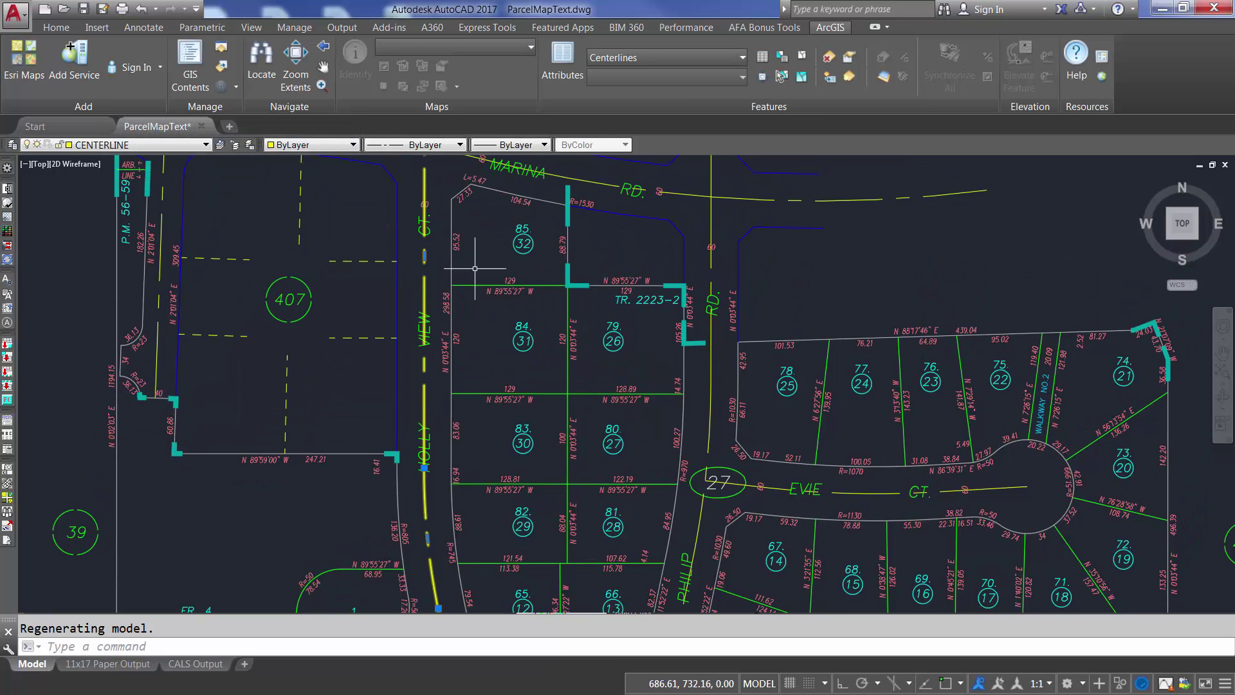
scroll(588, 359, down, 3)
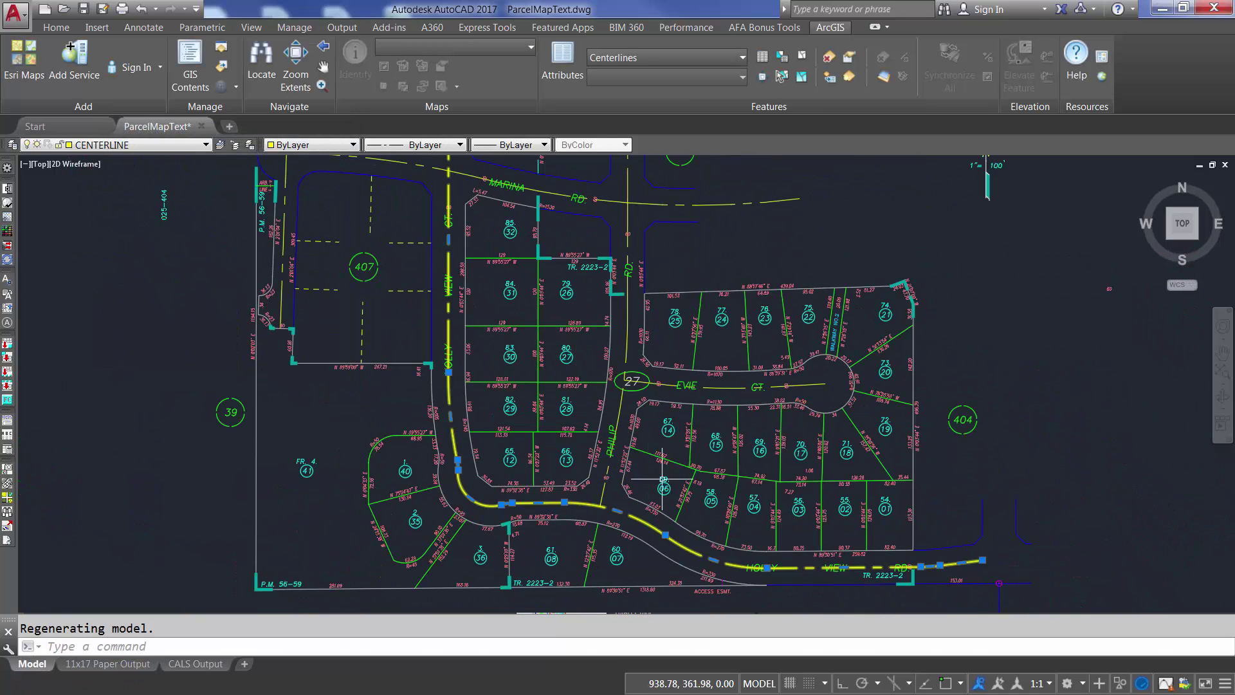
scroll(906, 569, up, 2)
click(558, 522)
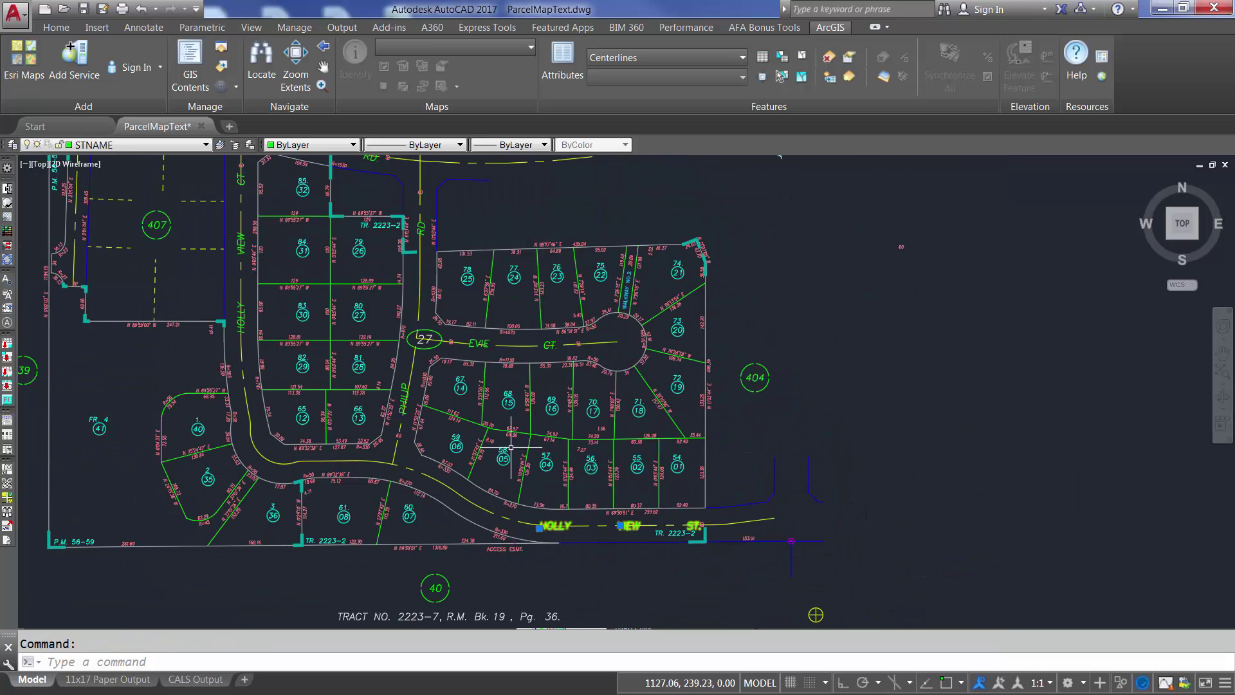
click(243, 237)
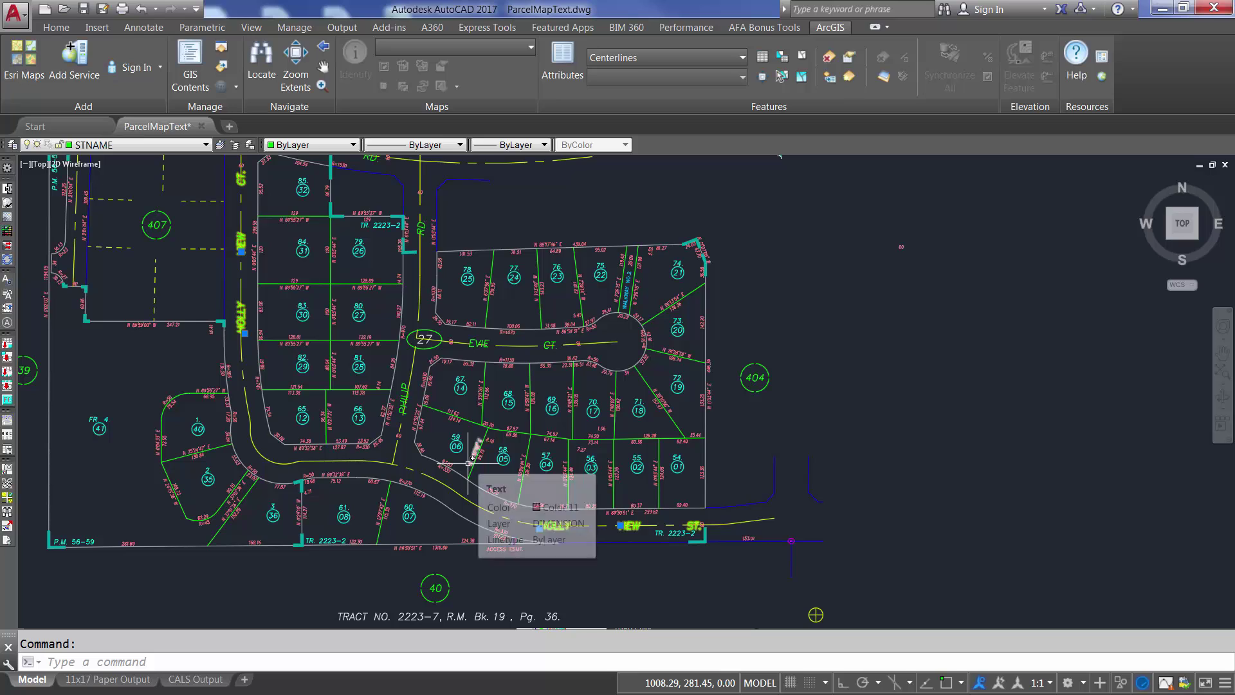
text(esri_)
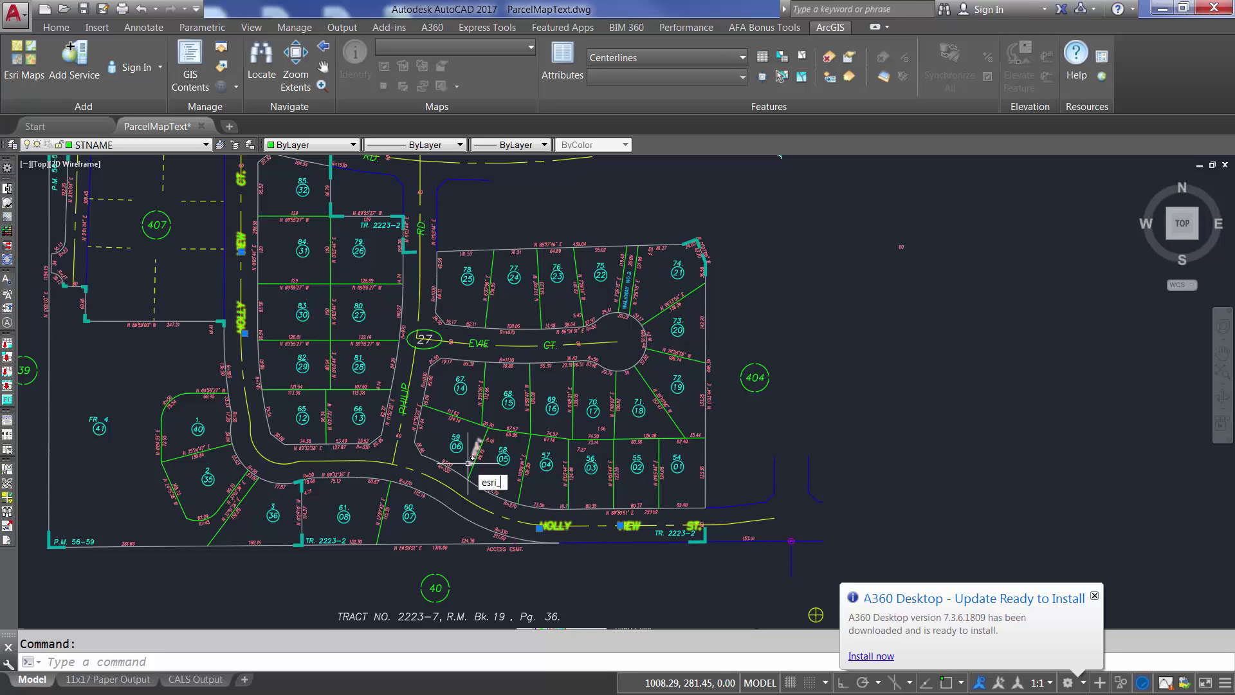
text(r)
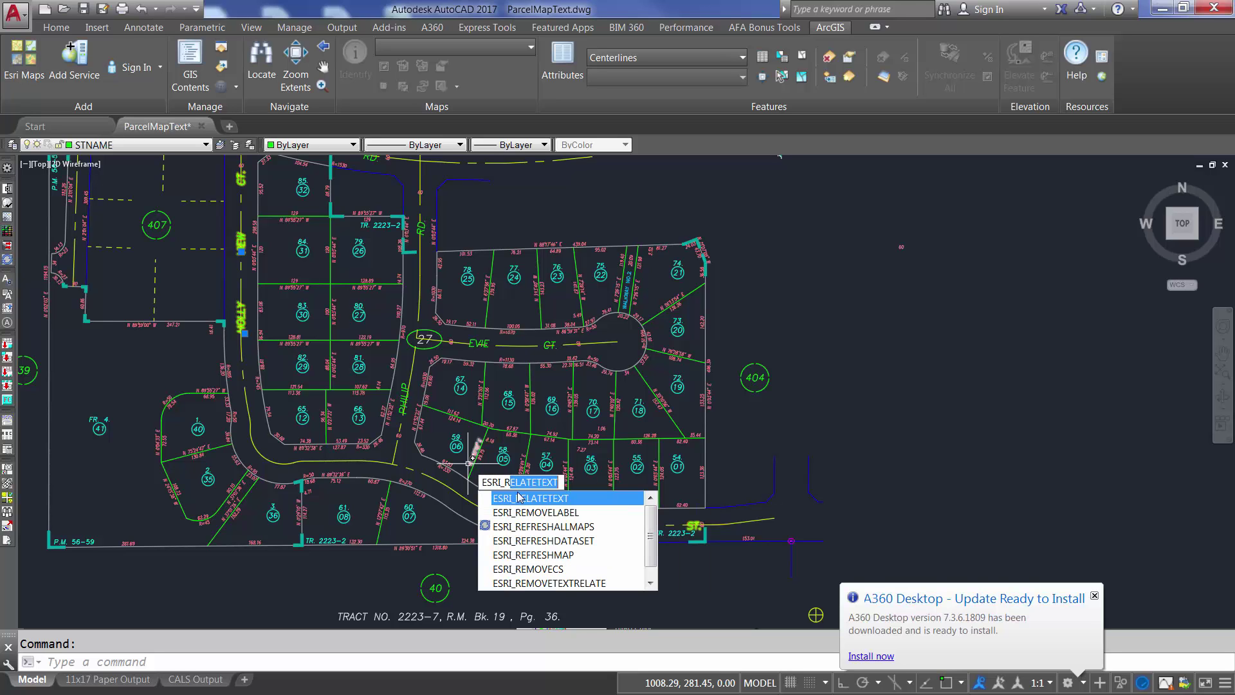
click(532, 498)
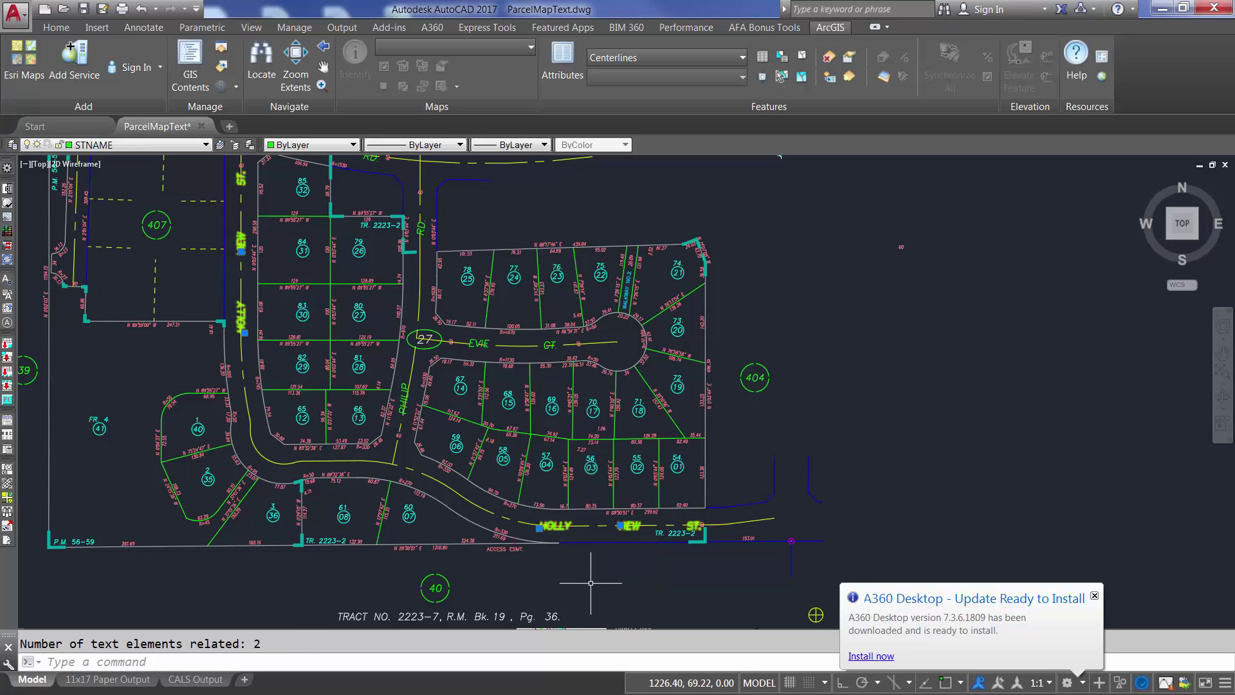
- Change the suffix of the lower HOLLY VIEW street-name text to CT
double_click(698, 530)
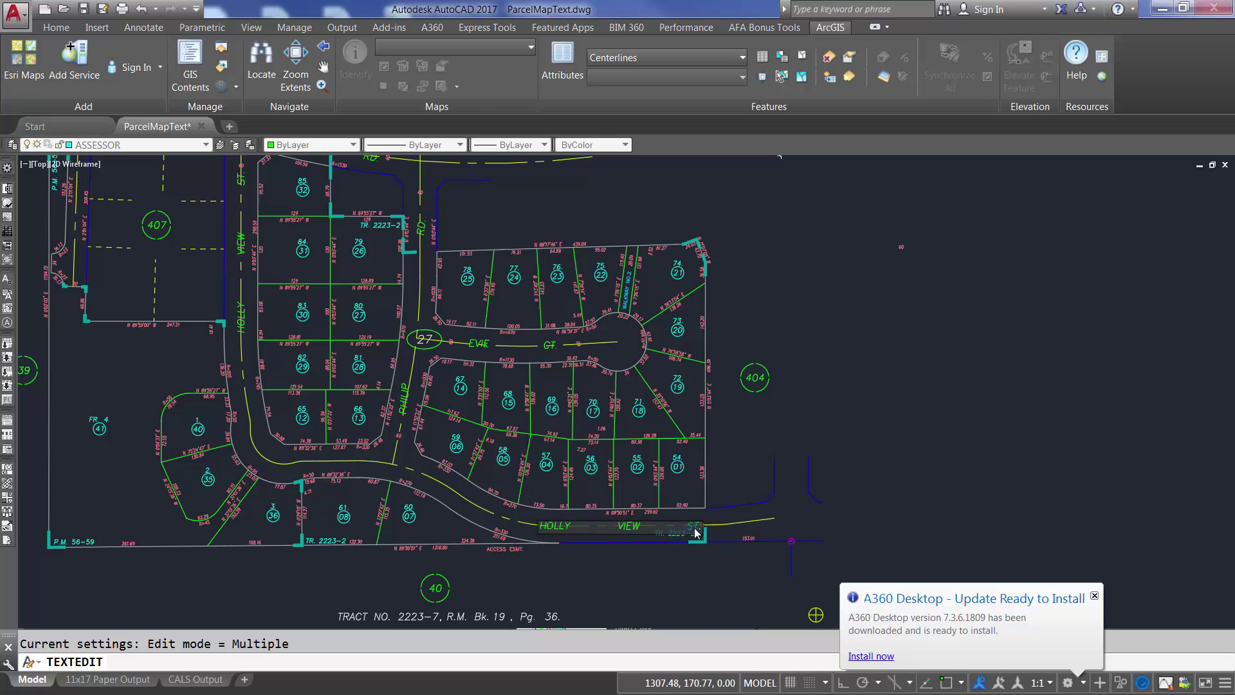
text(CT)
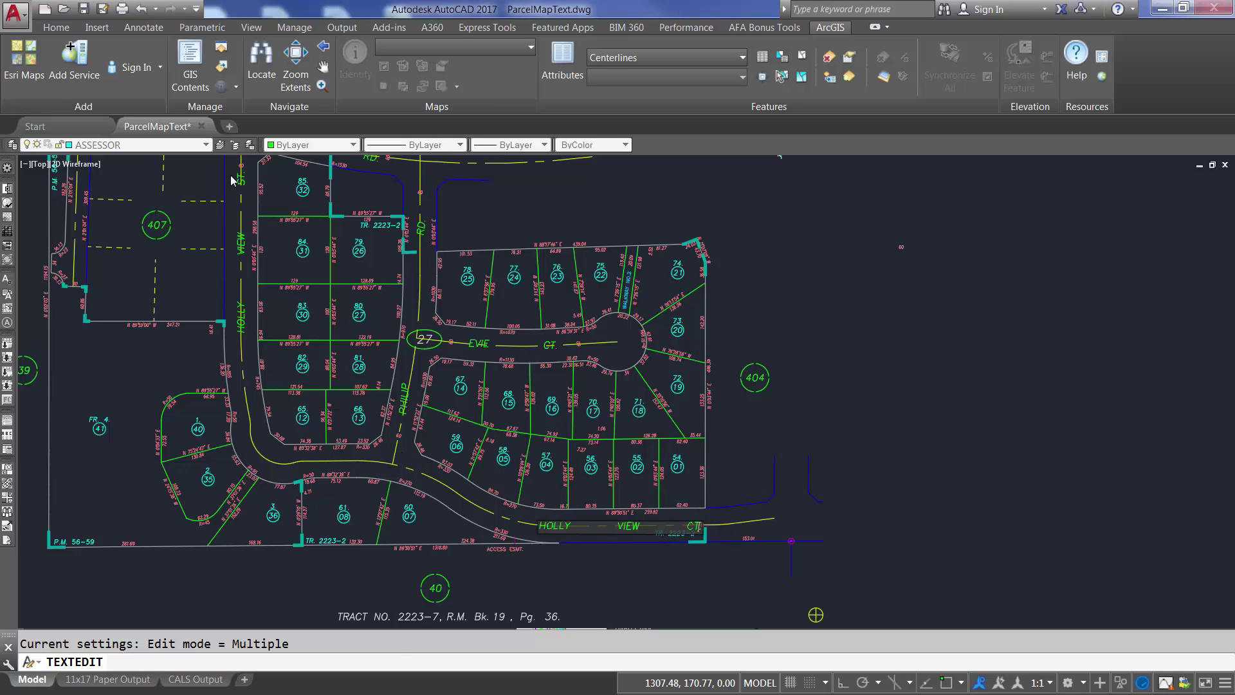
key(Return)
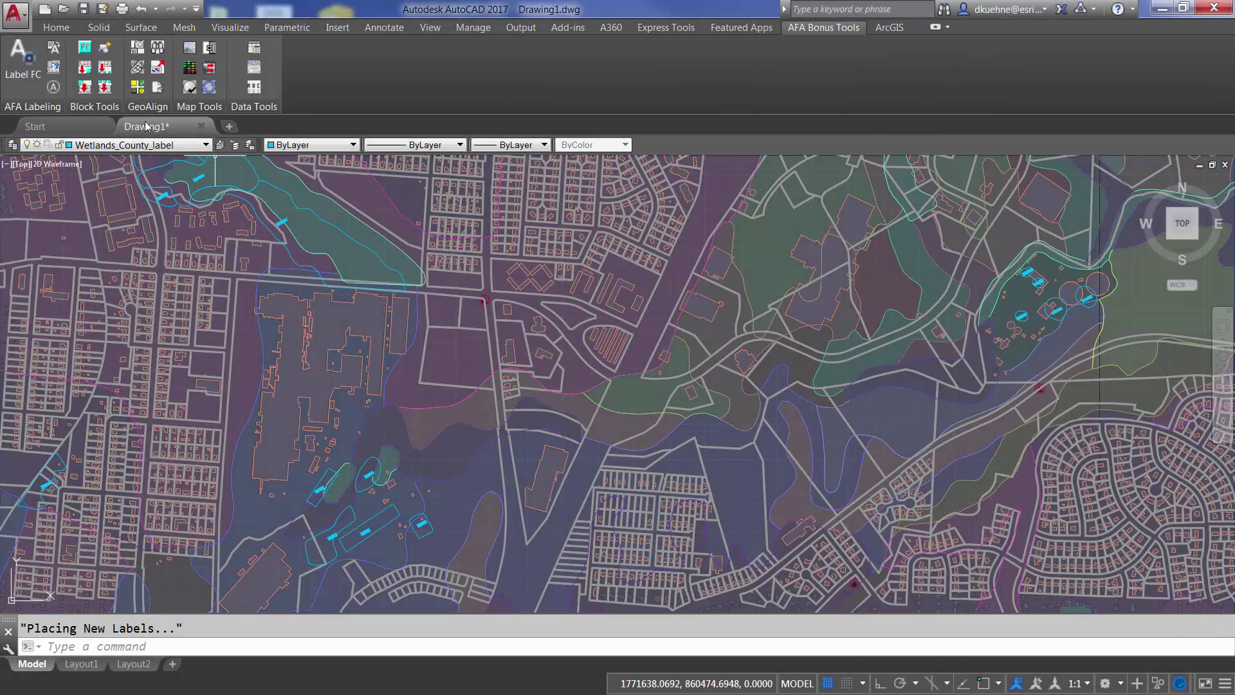
- Label all features of the Buildings_County feature class in Drawing1 using the OBJECTID_1 field
click(19, 57)
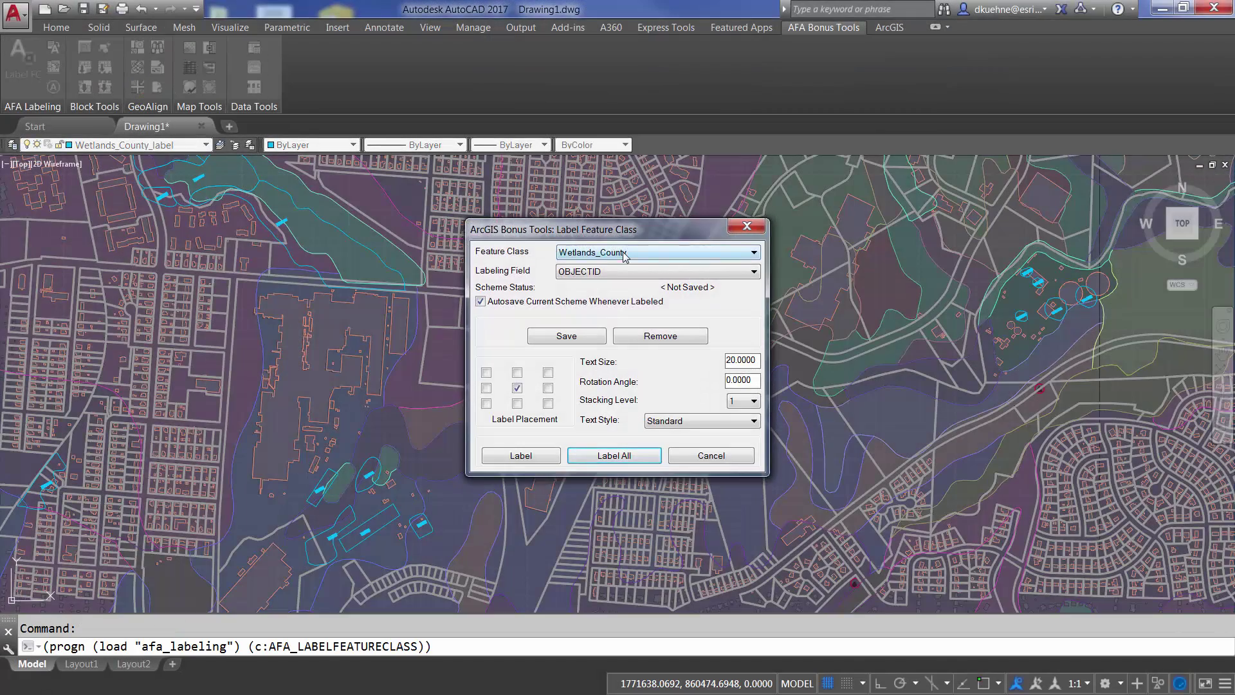
click(624, 253)
click(577, 289)
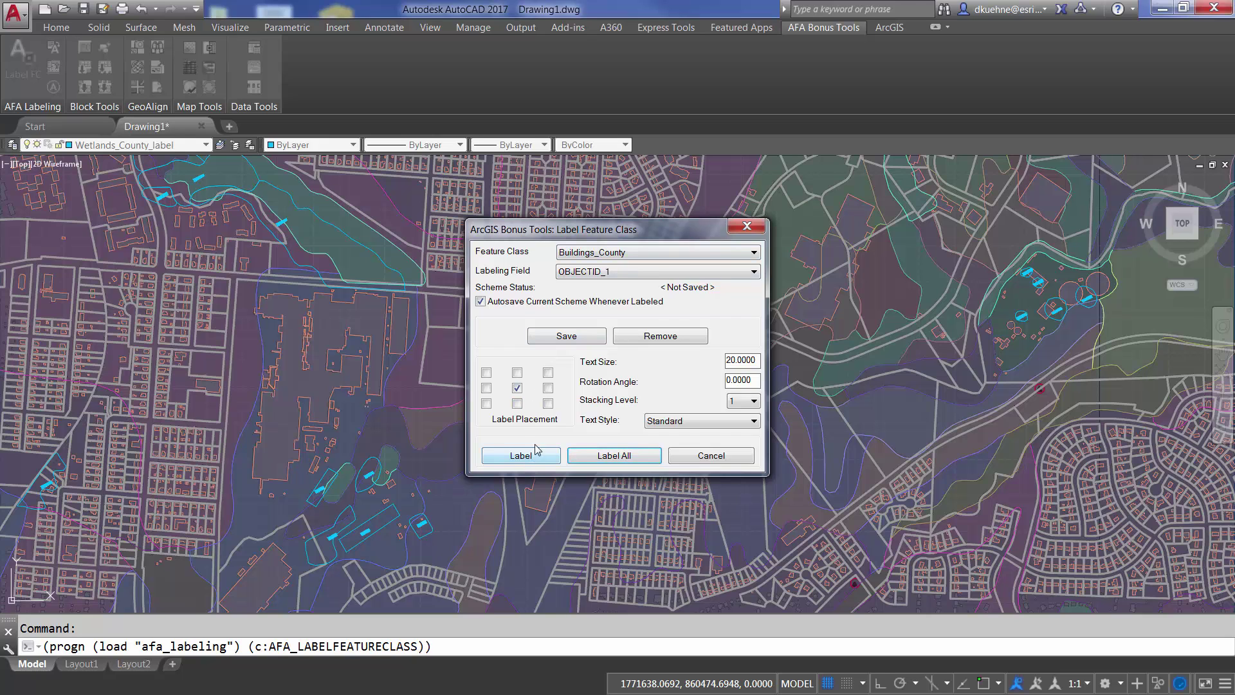
click(599, 456)
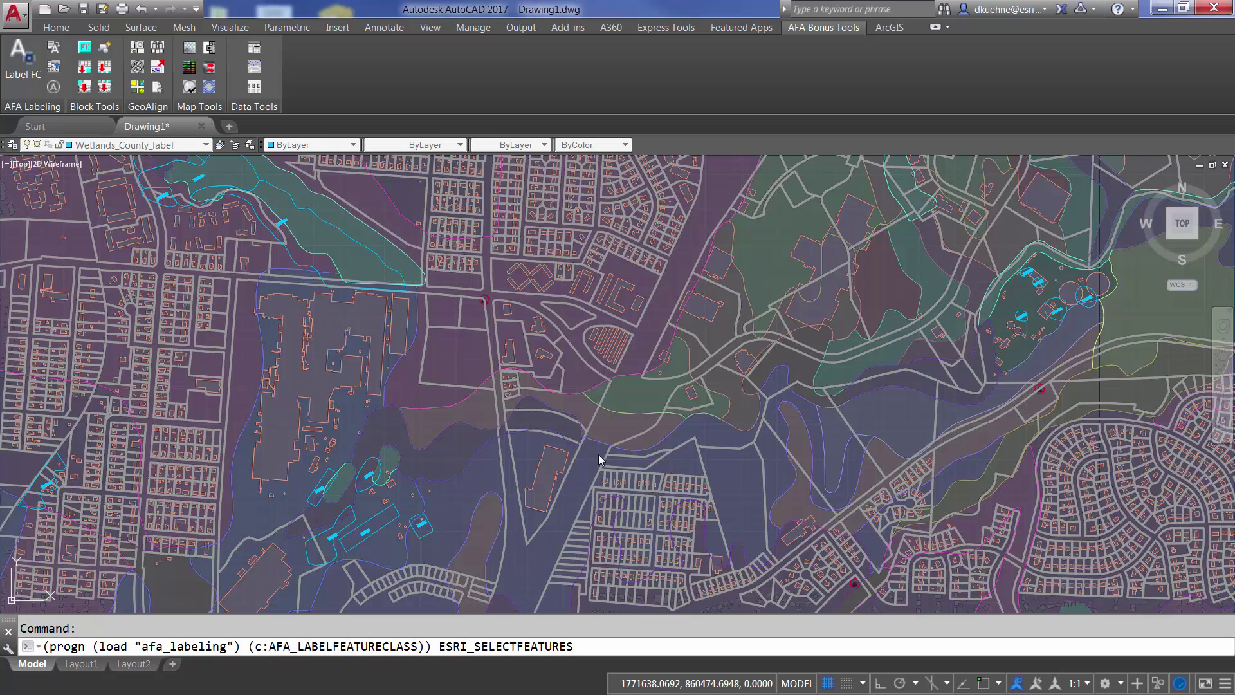